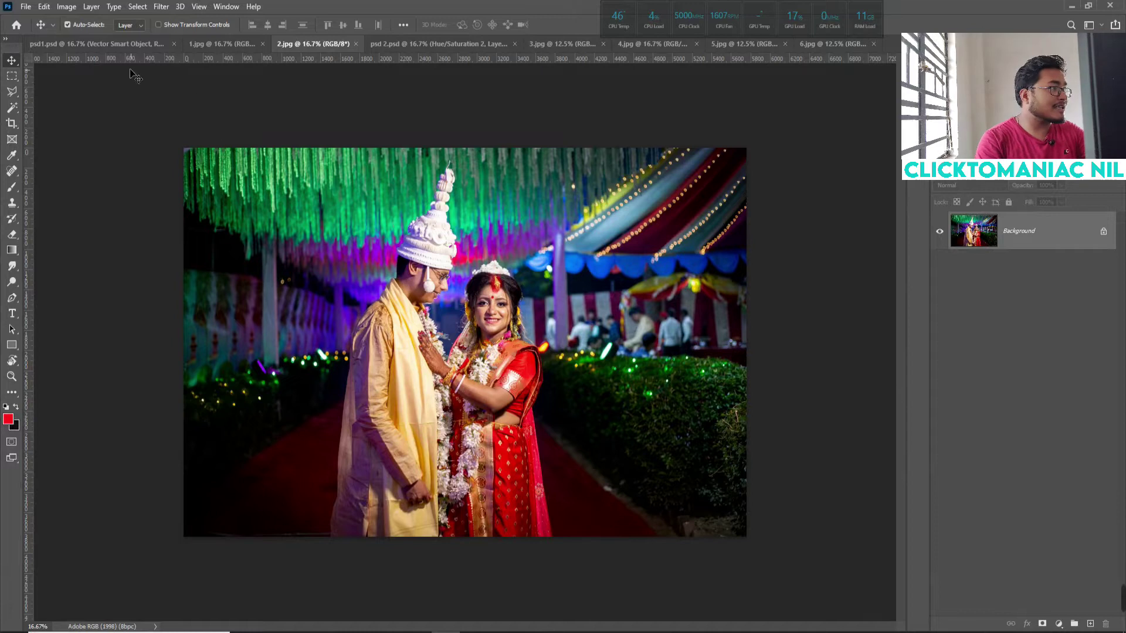
Review the psd1.psd album template, its selected turquoise shape layer, and the photos 1.jpg and 2.jpg.
{"action": "left_click", "coordinate": [121, 44]}
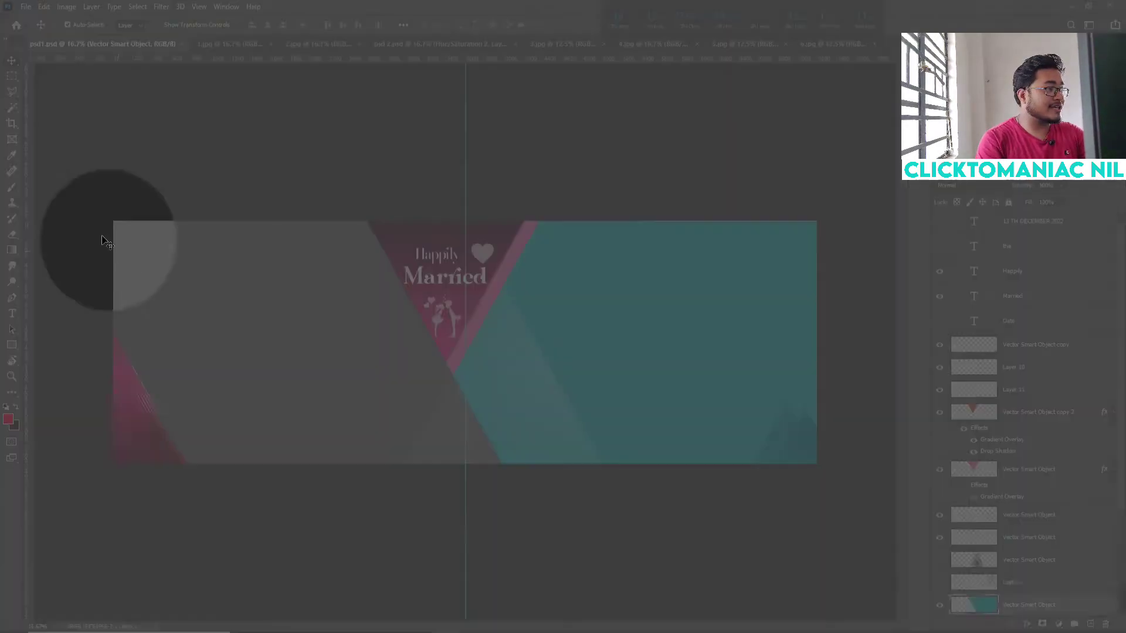
{"action": "key", "text": "F1"}
{"action": "key", "text": "F1"}
{"action": "key", "text": "F1"}
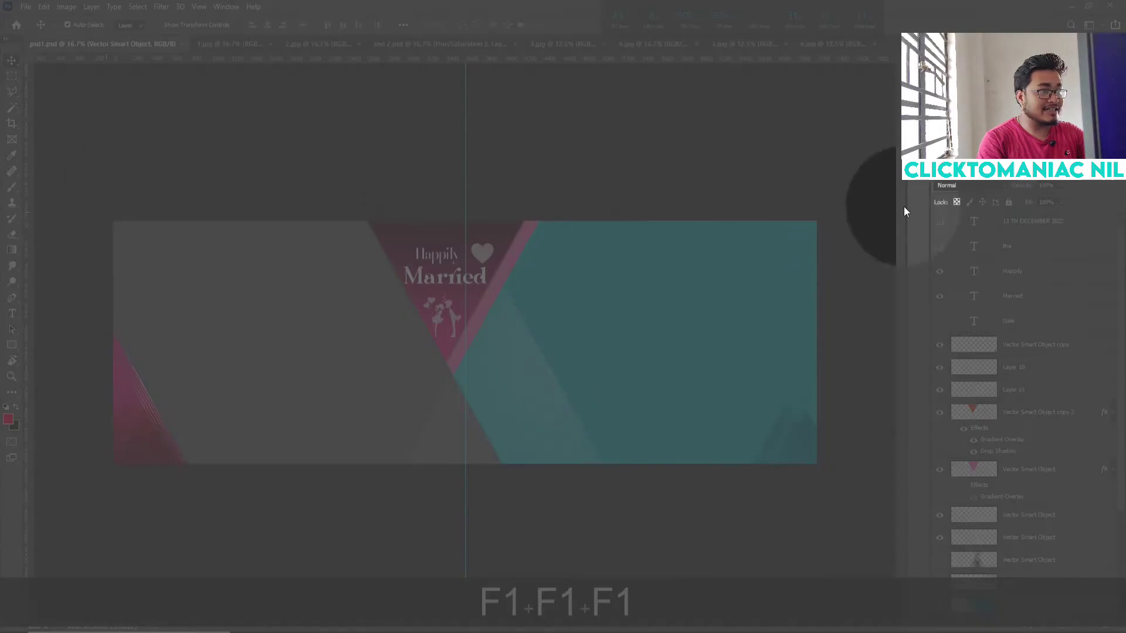
{"action": "key", "text": "F1"}
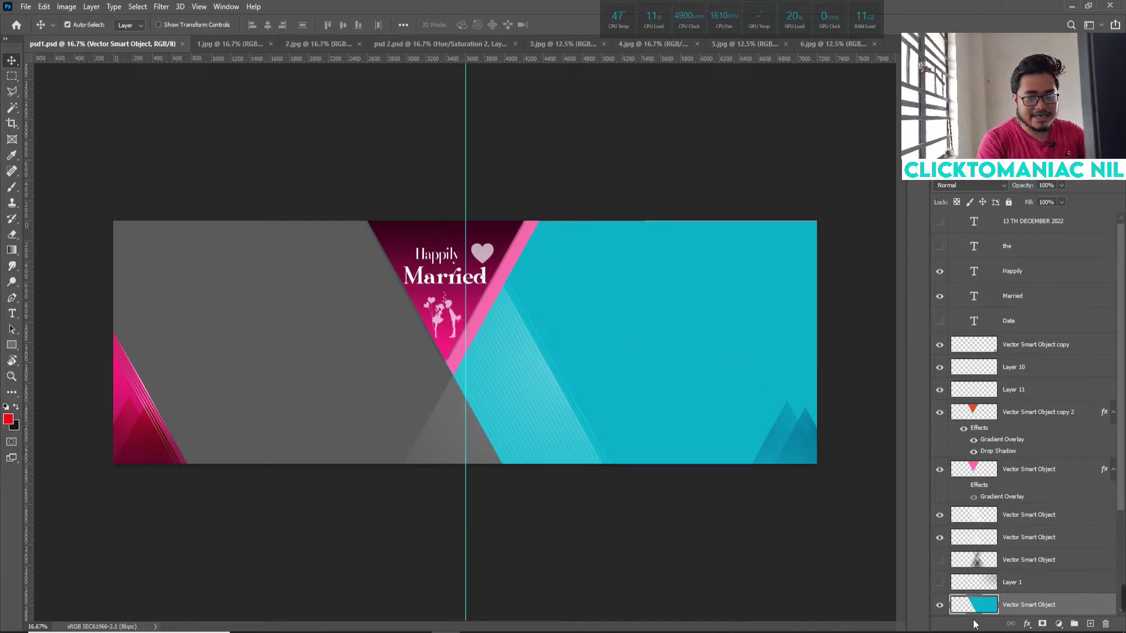
{"action": "key", "text": "F1"}
{"action": "key", "text": "F1"}
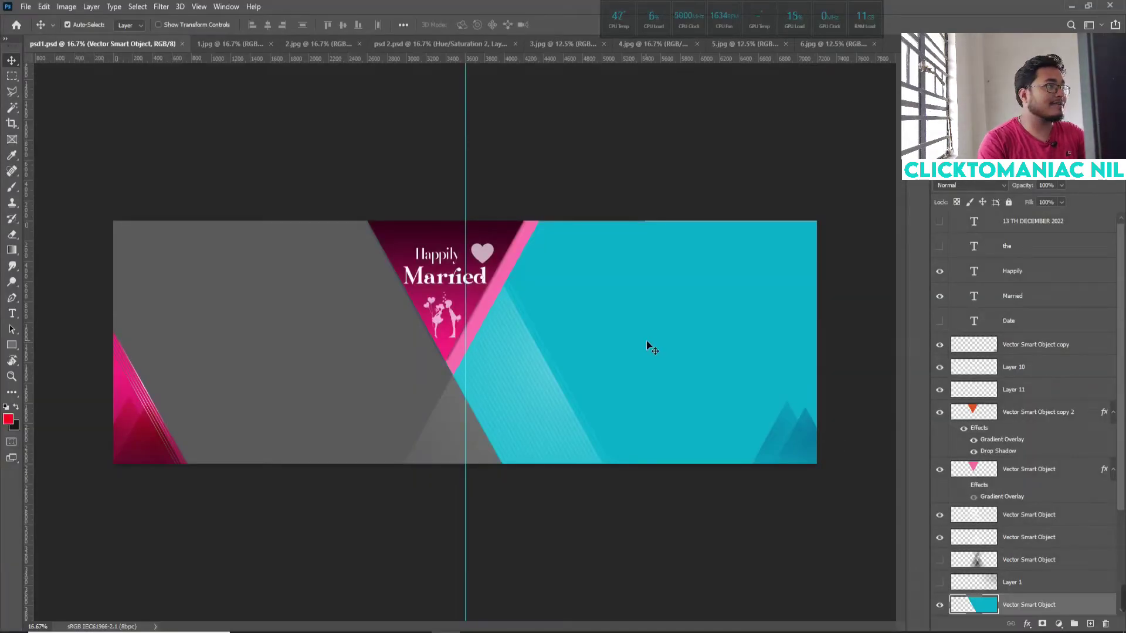
{"action": "left_click", "coordinate": [251, 44]}
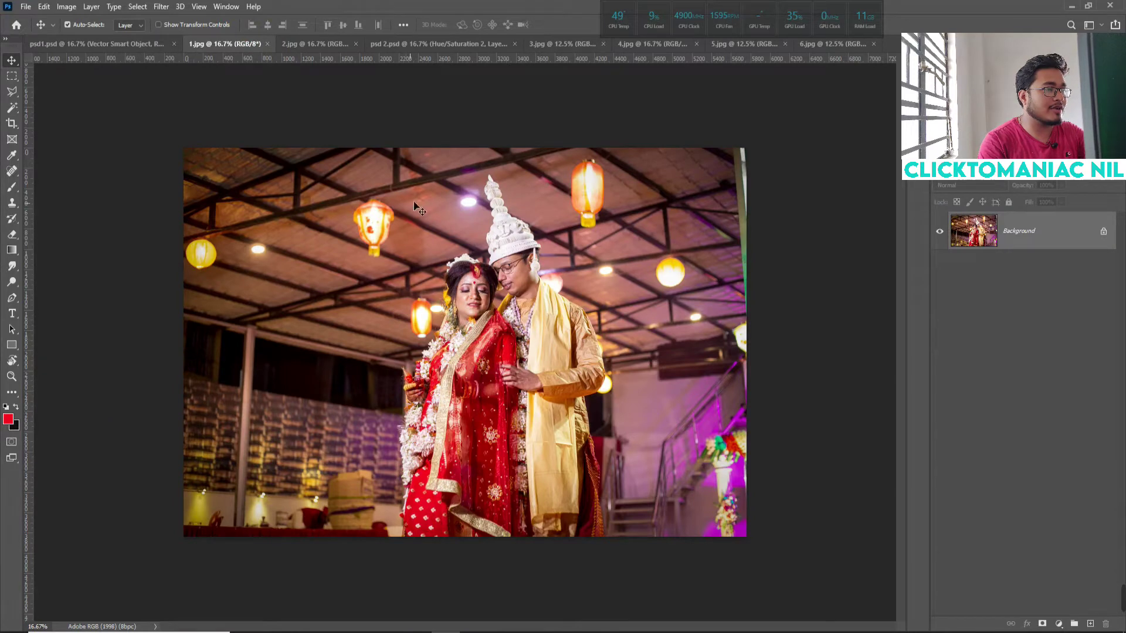
{"action": "left_click", "coordinate": [298, 43]}
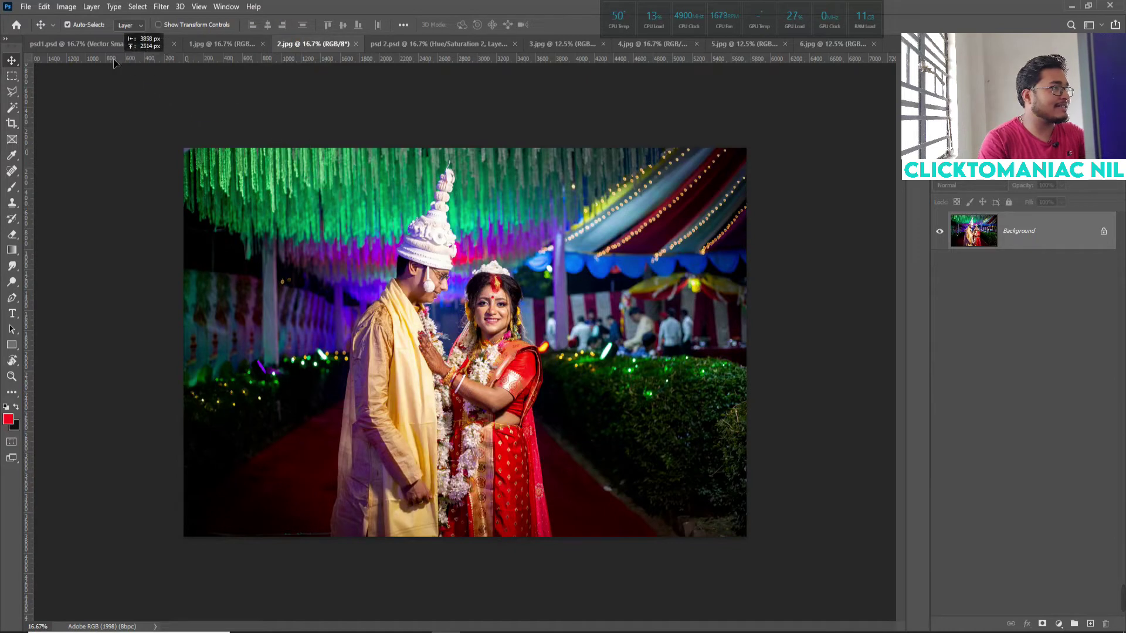
Place the 2.jpg photo into psd1.psd above the turquoise shape layer and clip it to that shape.
{"action": "left_click", "coordinate": [109, 44]}
{"action": "left_click_drag", "start_coordinate": [459, 294], "coordinate": [611, 332]}
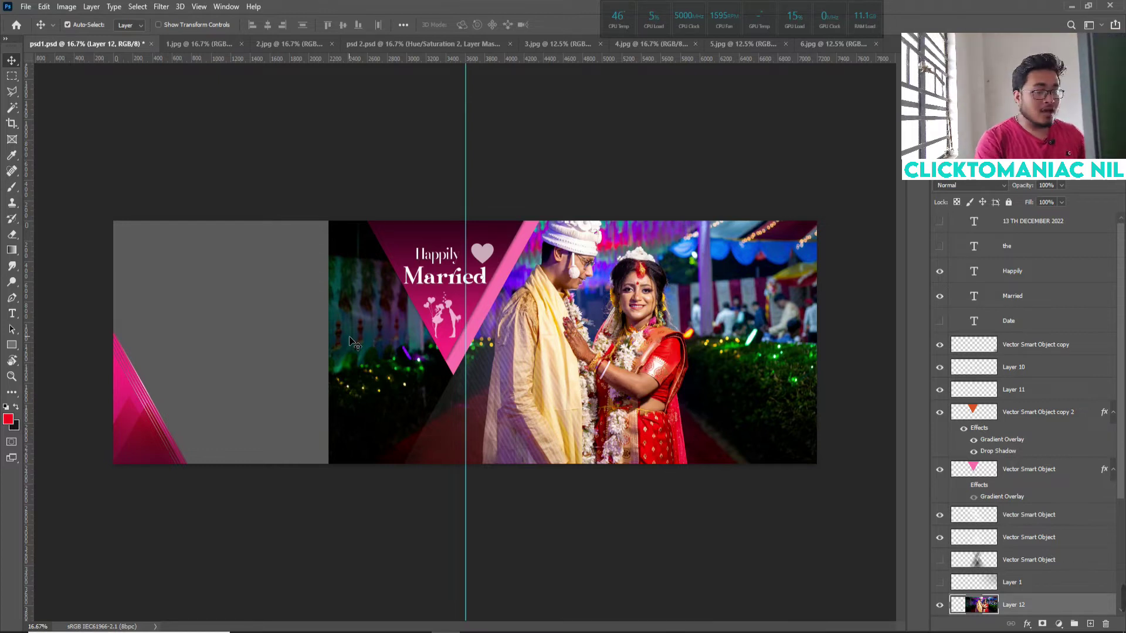
{"action": "scroll", "coordinate": [1010, 531], "scroll_direction": "down", "scroll_amount": 3}
{"action": "key", "text": "alt"}
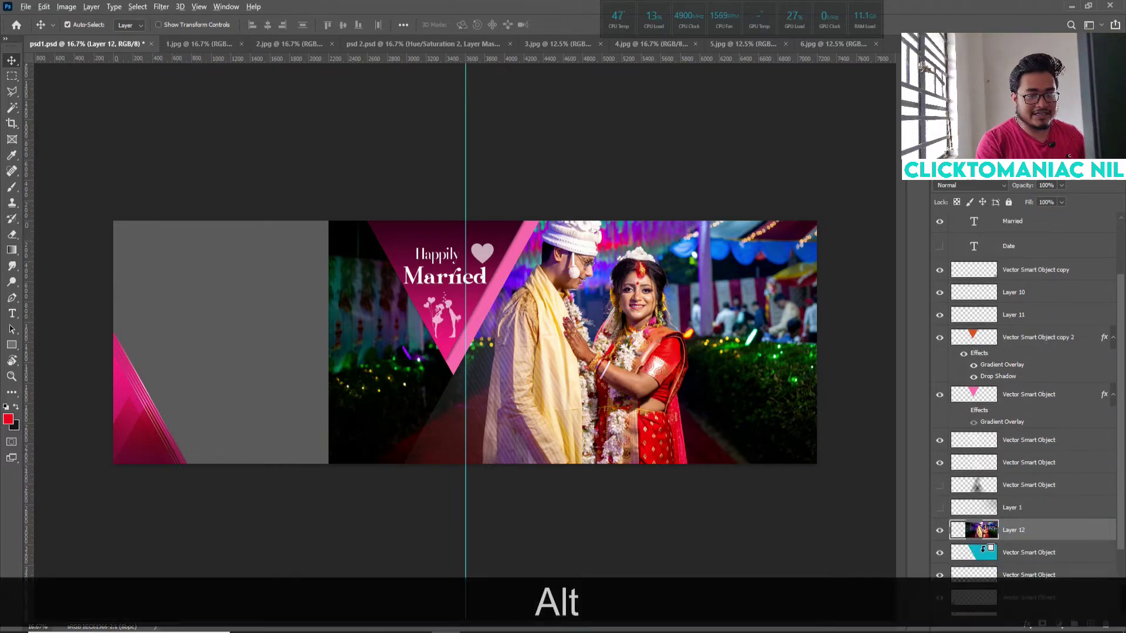
{"action": "left_click", "coordinate": [983, 547], "text": "alt"}
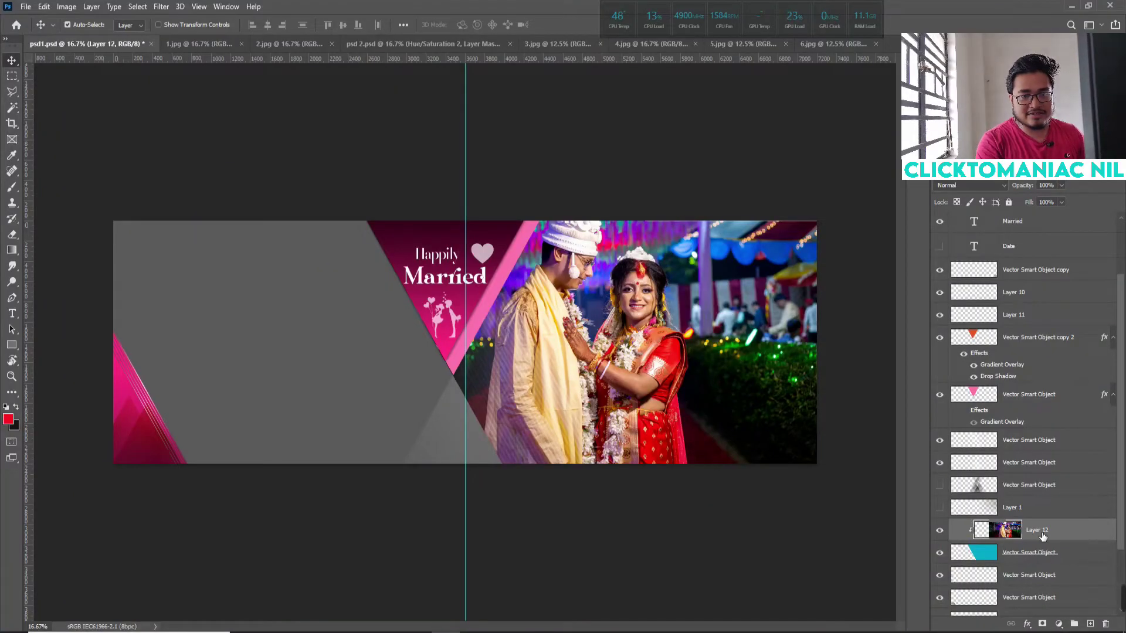
Convert the clipped 2.jpg layer to a smart object, scale it to about 79% and position the couple within the right-hand shape.
{"action": "right_click", "coordinate": [1041, 535]}
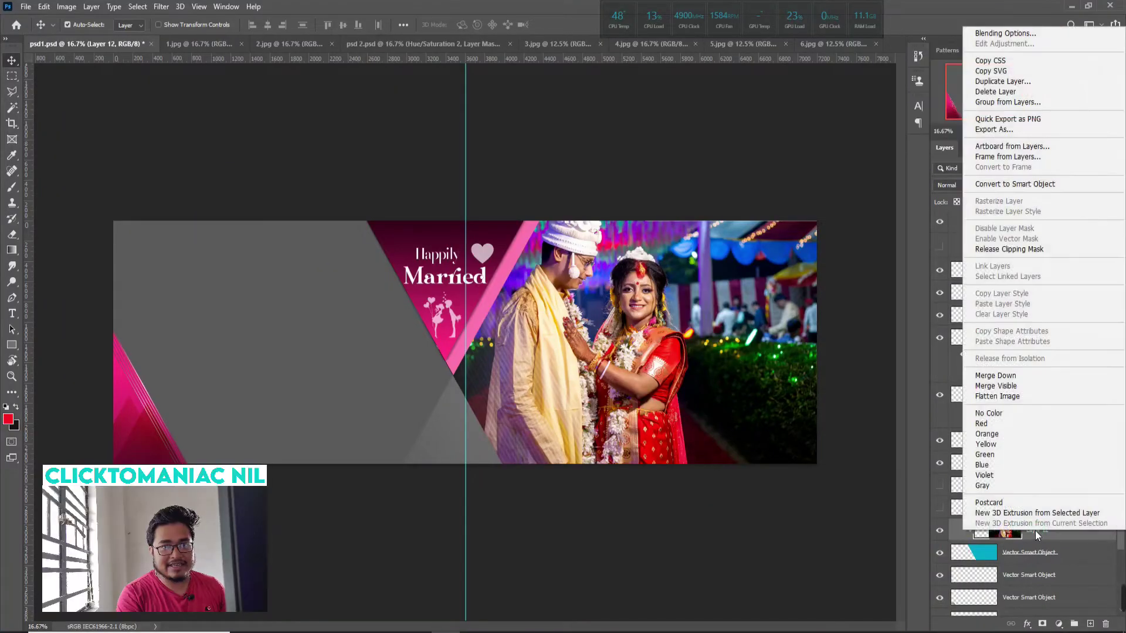
{"action": "left_click", "coordinate": [1024, 188]}
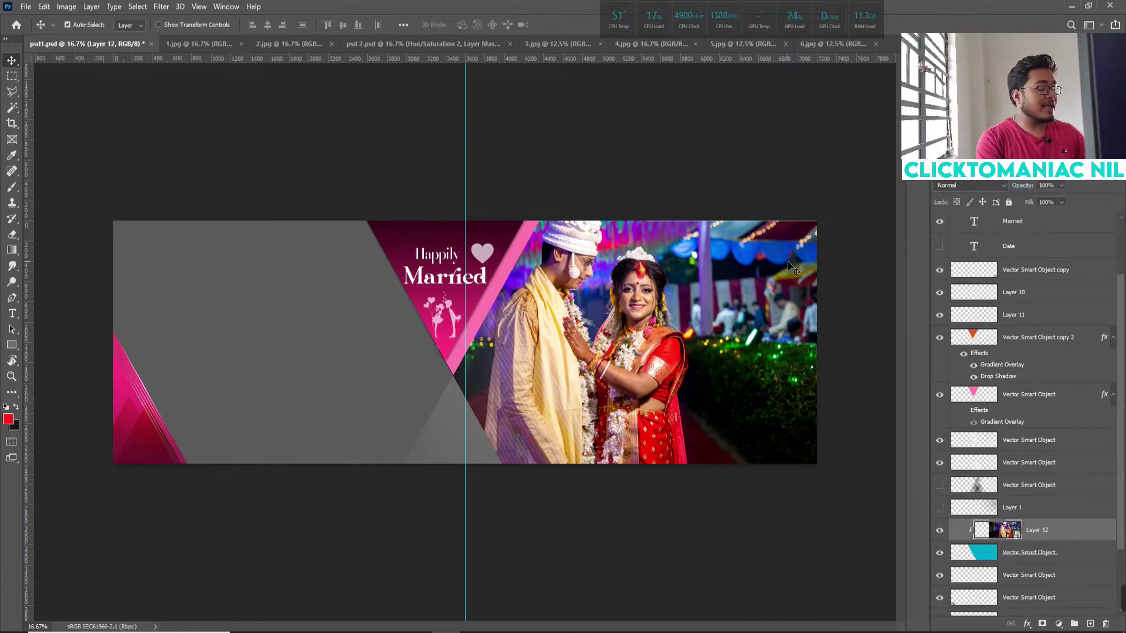
{"action": "key", "text": "ctrl+t"}
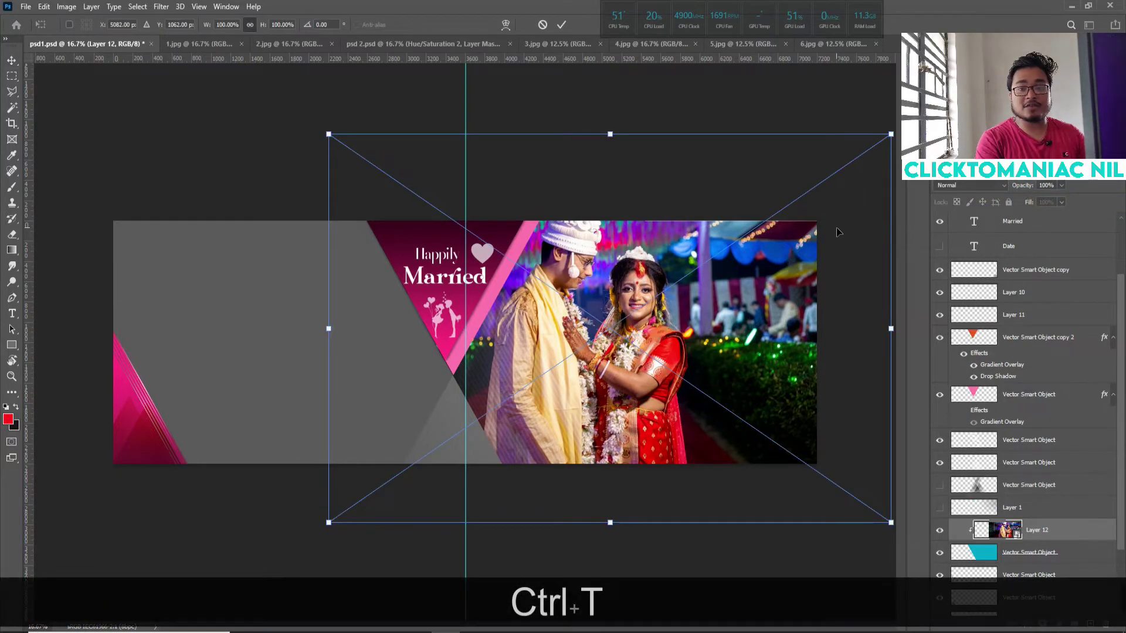
{"action": "left_click_drag", "start_coordinate": [890, 135], "coordinate": [800, 196]}
{"action": "left_click_drag", "start_coordinate": [644, 272], "coordinate": [717, 265]}
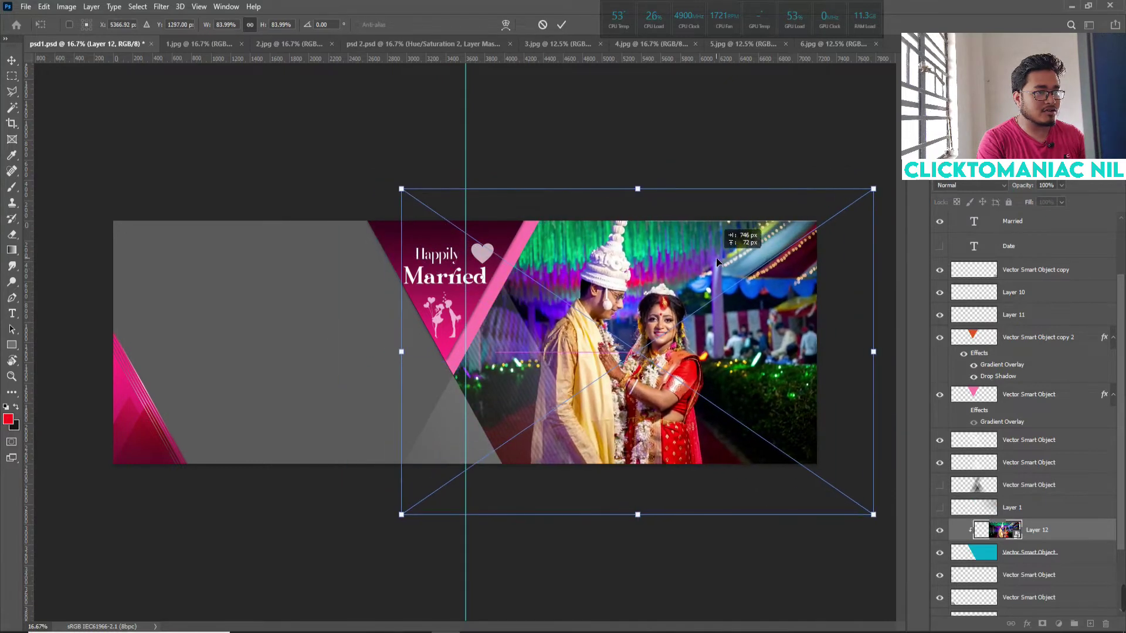
{"action": "left_click_drag", "start_coordinate": [403, 194], "coordinate": [417, 217]}
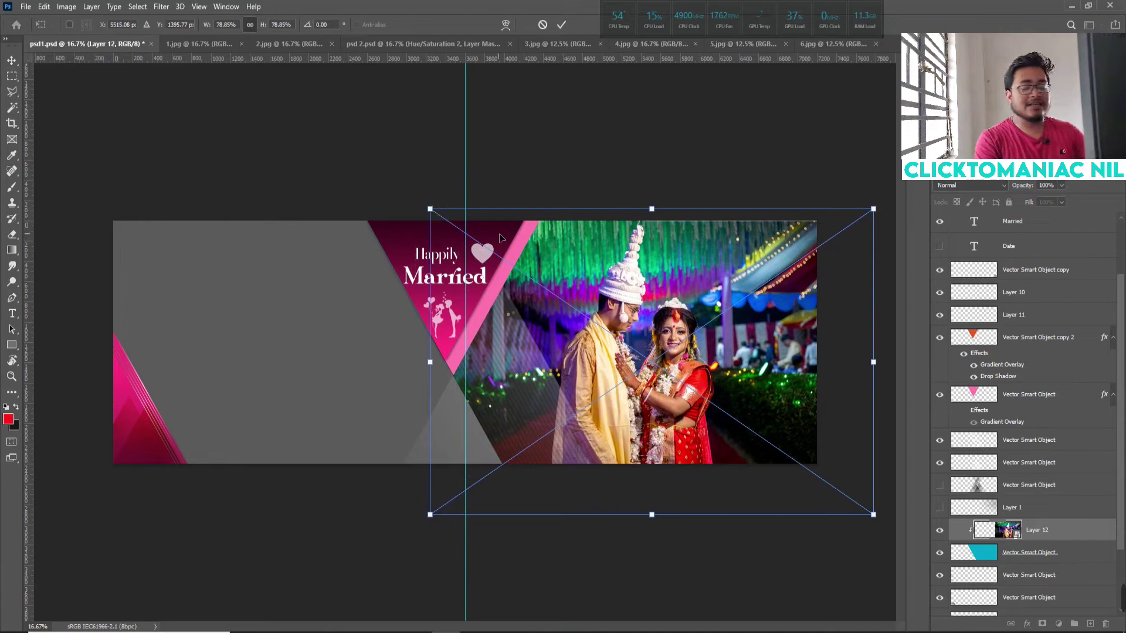
{"action": "key", "text": "Return"}
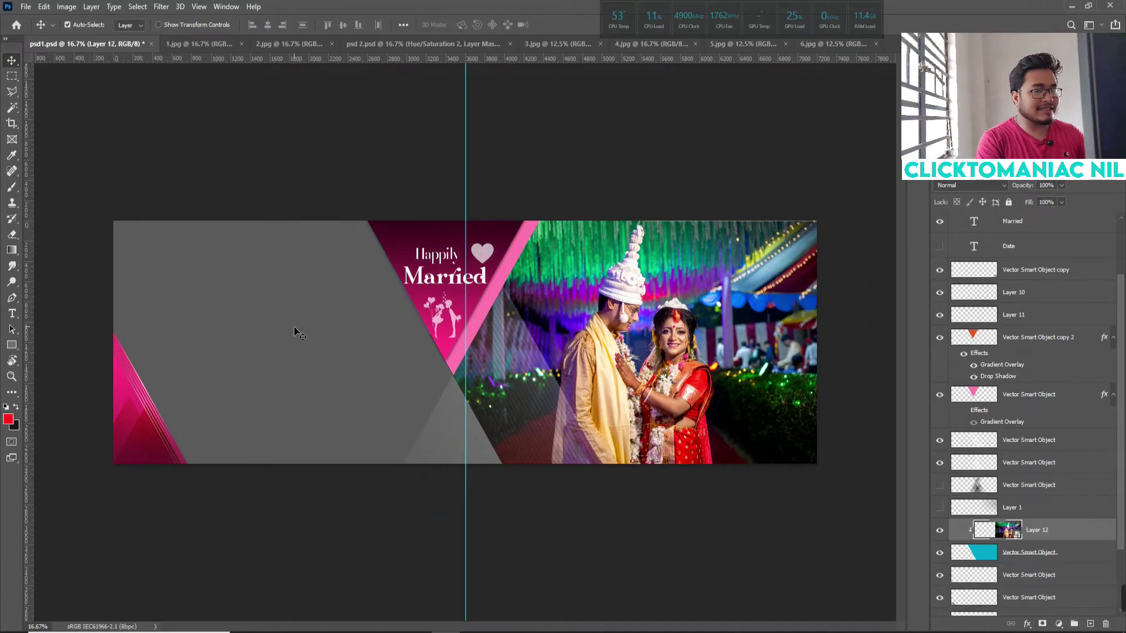
Select the grey shape layer behind the left page of psd1.psd and place the 1.jpg photo directly above it.
{"action": "left_click", "coordinate": [294, 327]}
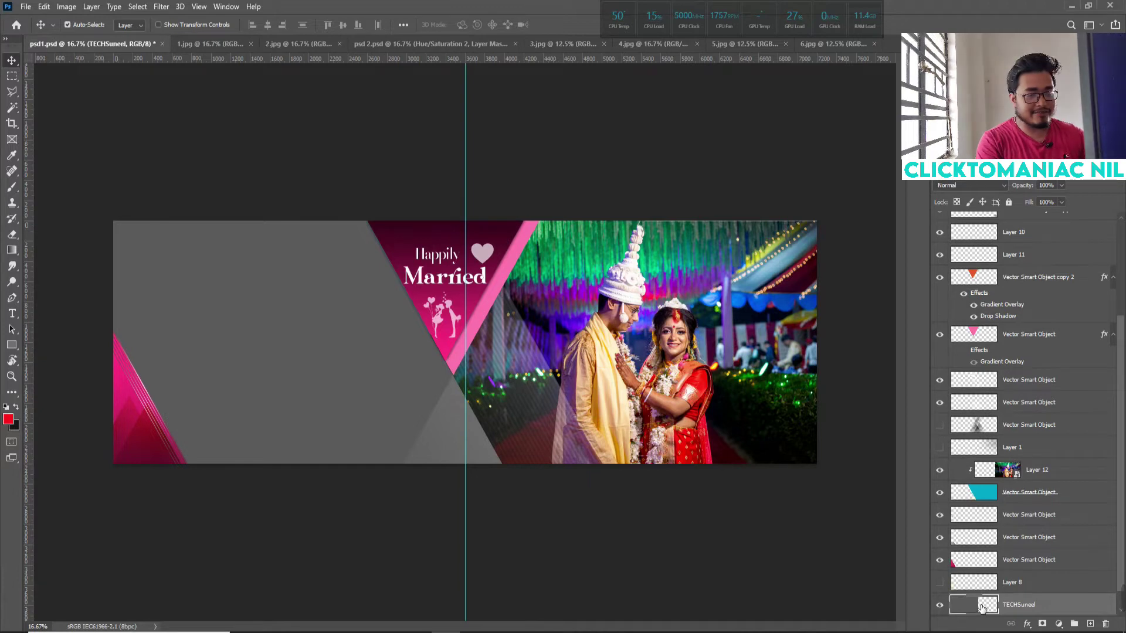
{"action": "key", "text": "F1"}
{"action": "key", "text": "F1"}
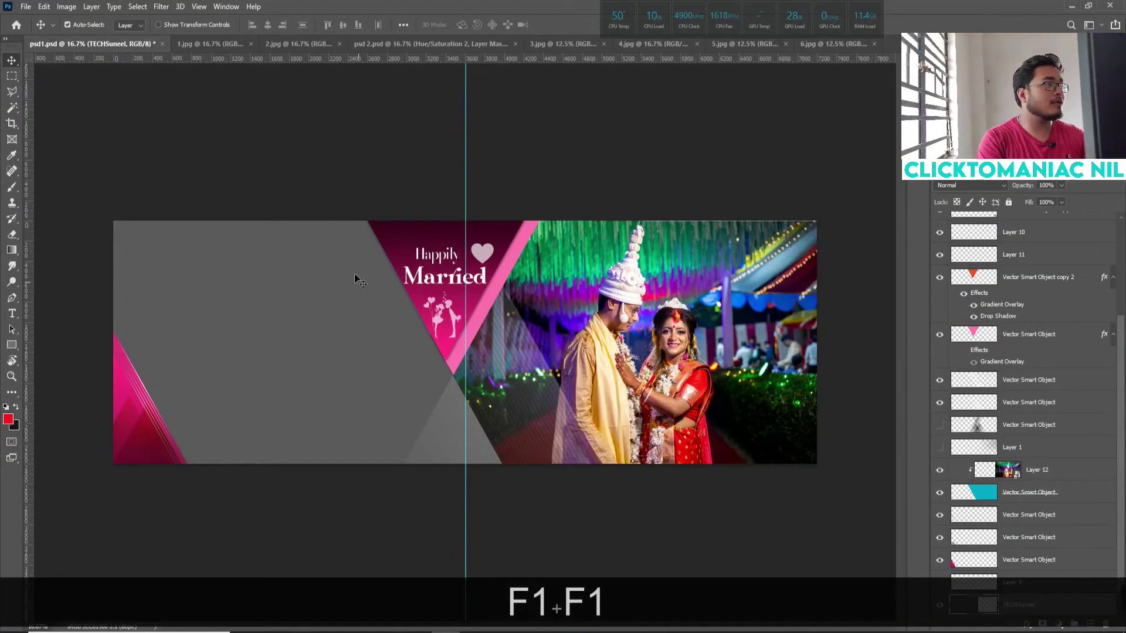
{"action": "left_click", "coordinate": [213, 44]}
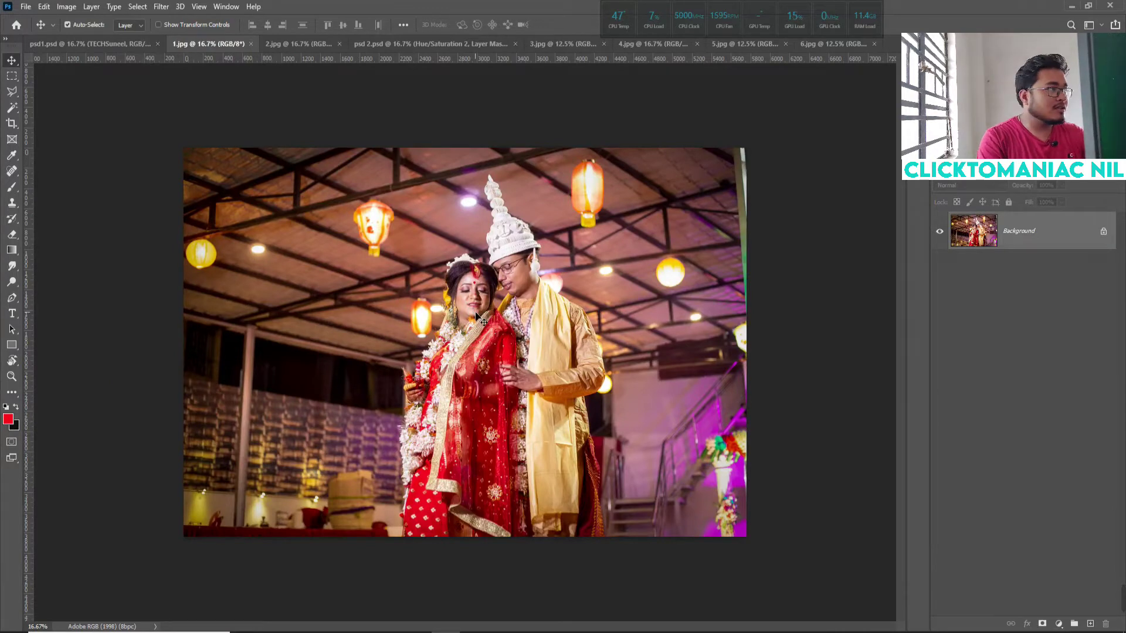
{"action": "left_click_drag", "start_coordinate": [476, 317], "coordinate": [144, 126]}
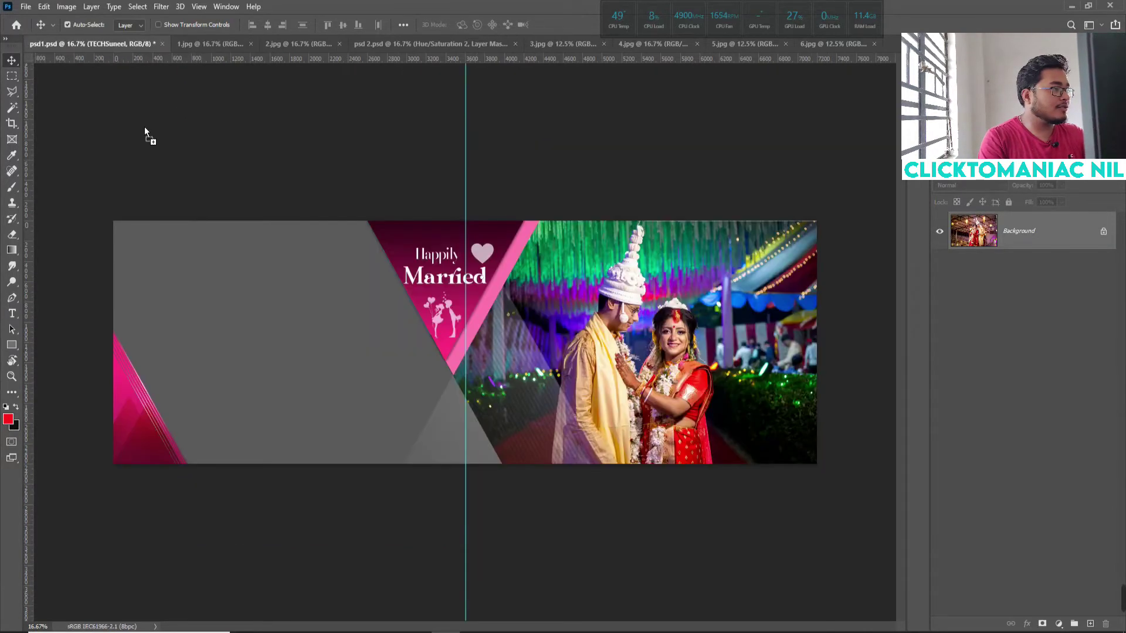
{"action": "left_click_drag", "start_coordinate": [241, 314], "coordinate": [243, 315]}
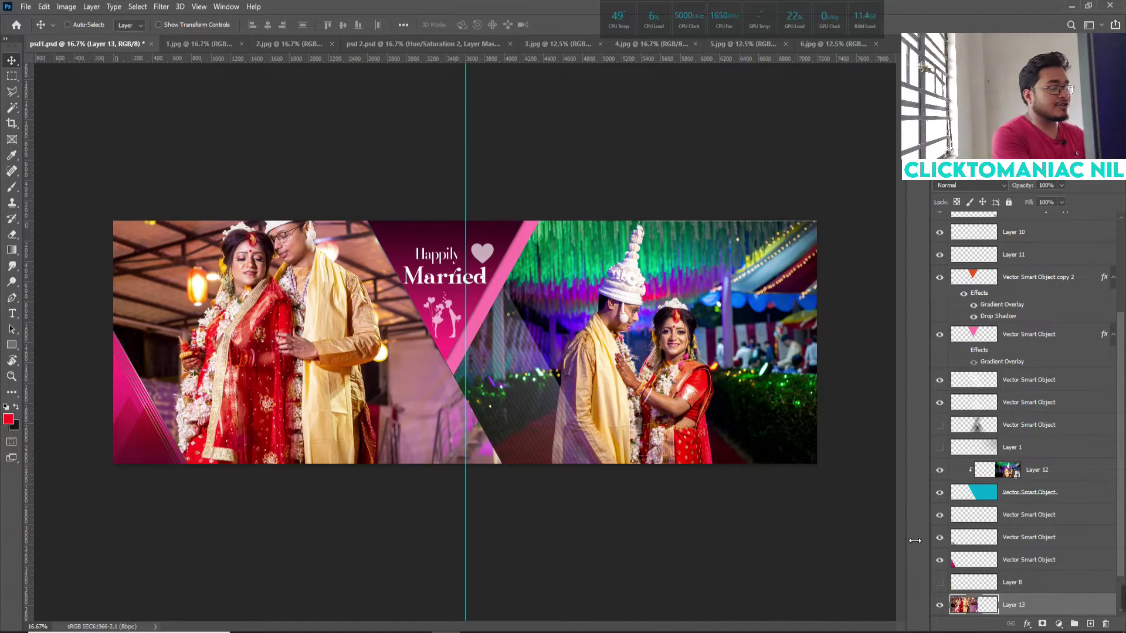
Convert the 1.jpg layer to a smart object, scale it to about 71% and position it to fill the left page.
{"action": "key", "text": "ctrl+o"}
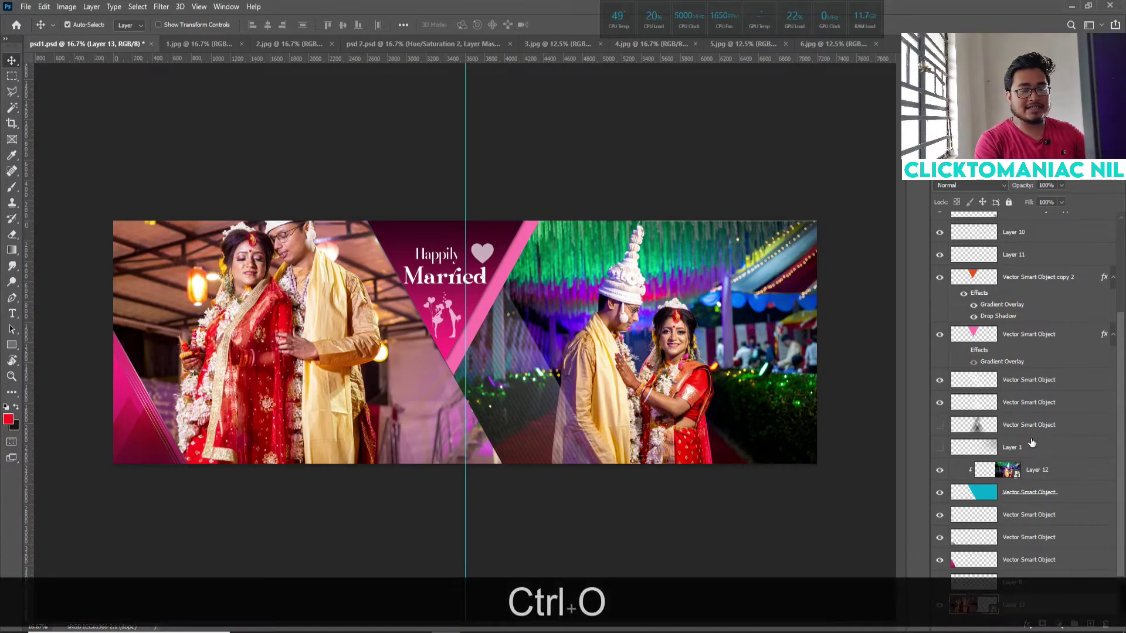
{"action": "scroll", "coordinate": [1027, 447], "scroll_direction": "down", "scroll_amount": 2}
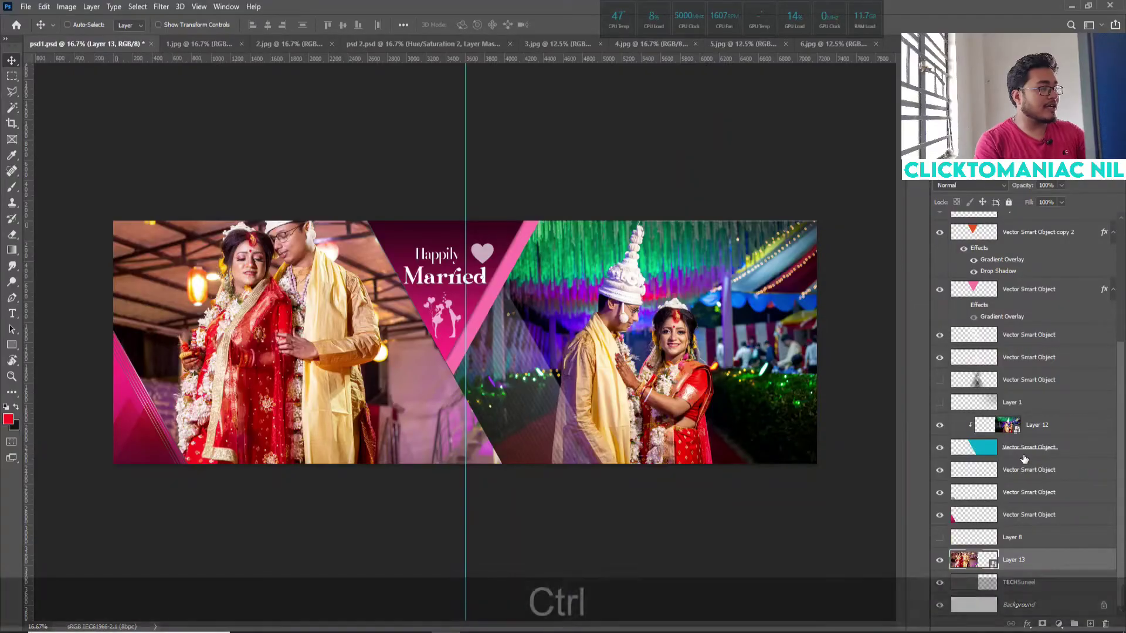
{"action": "key", "text": "ctrl+t"}
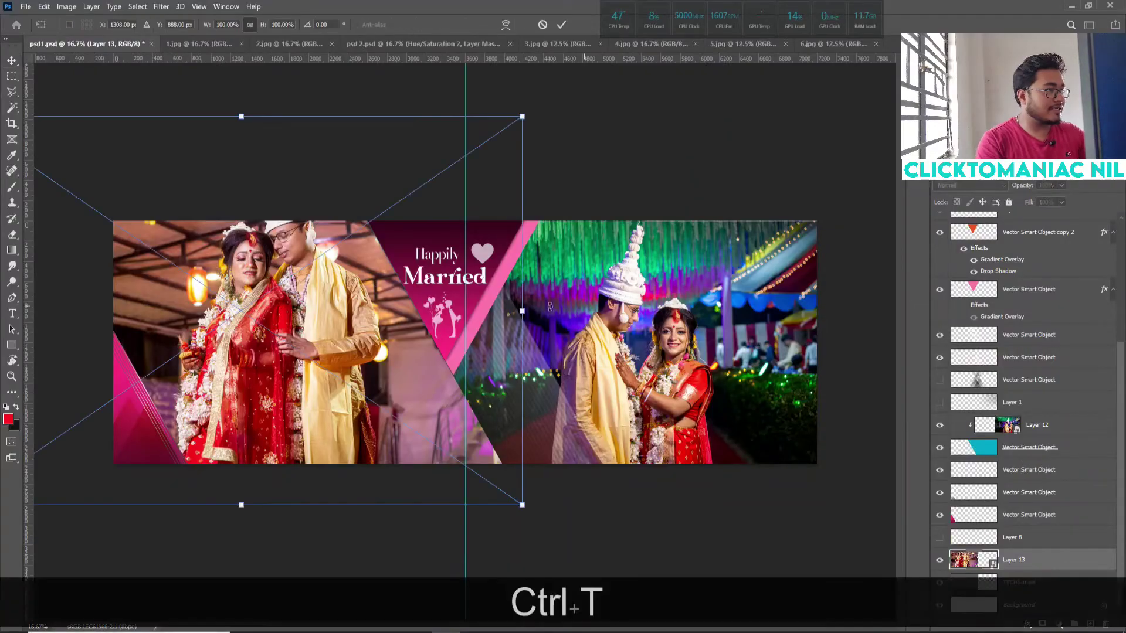
{"action": "left_click_drag", "start_coordinate": [531, 120], "coordinate": [370, 229]}
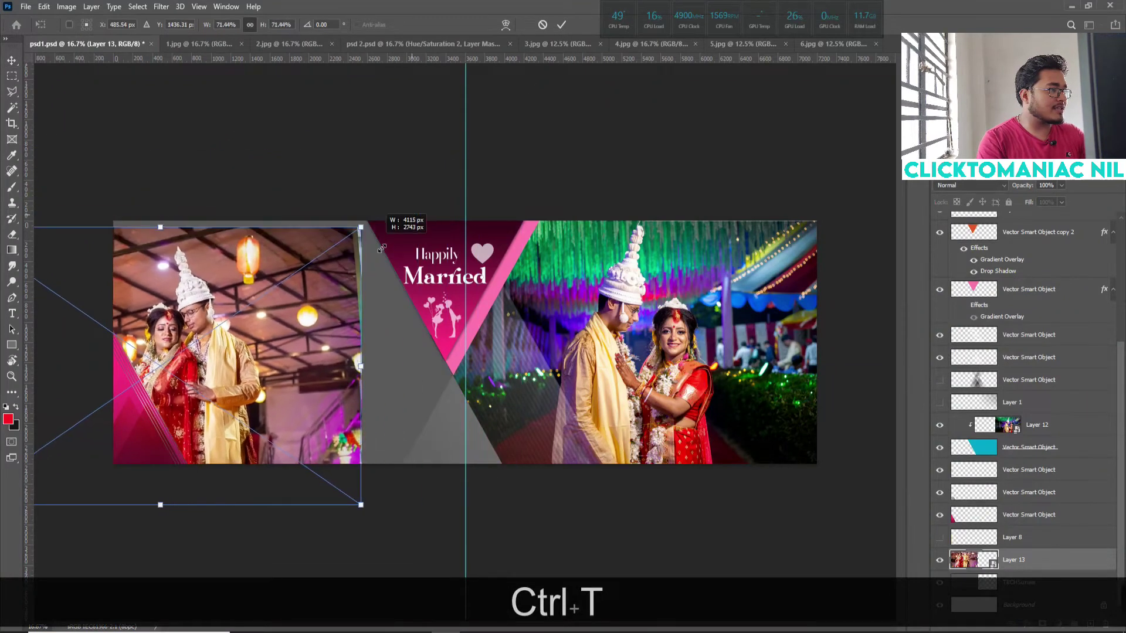
{"action": "left_click_drag", "start_coordinate": [246, 296], "coordinate": [383, 292]}
{"action": "key", "text": "Return"}
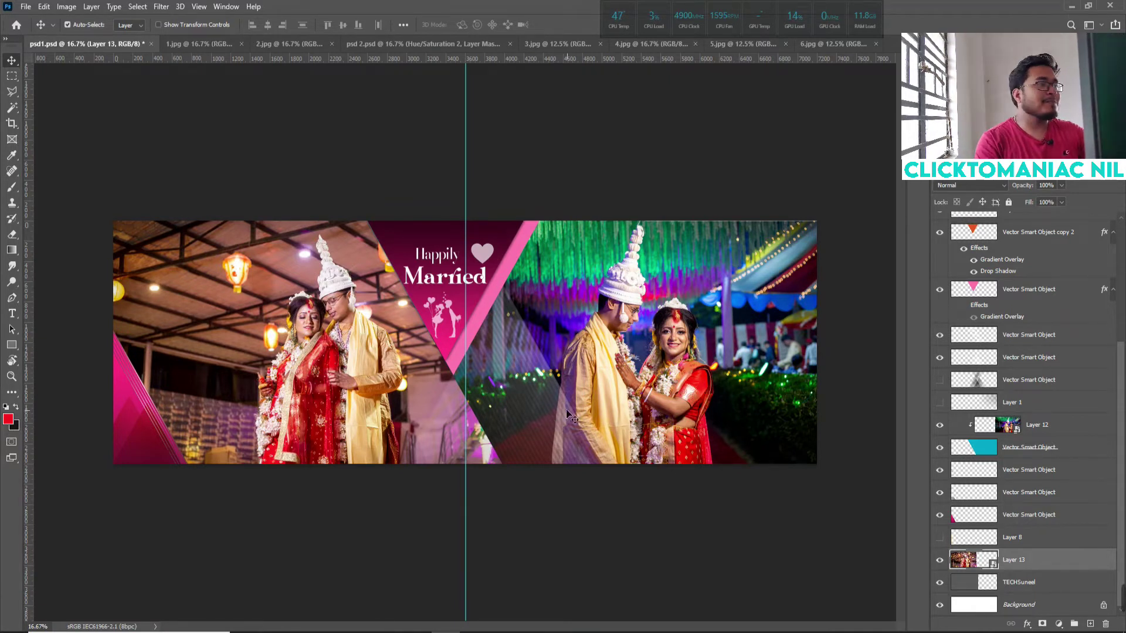
Review the psd 2.psd template with its brush-shaped mask and photo frames, along with the portrait photo 3.jpg.
{"action": "left_click", "coordinate": [420, 44]}
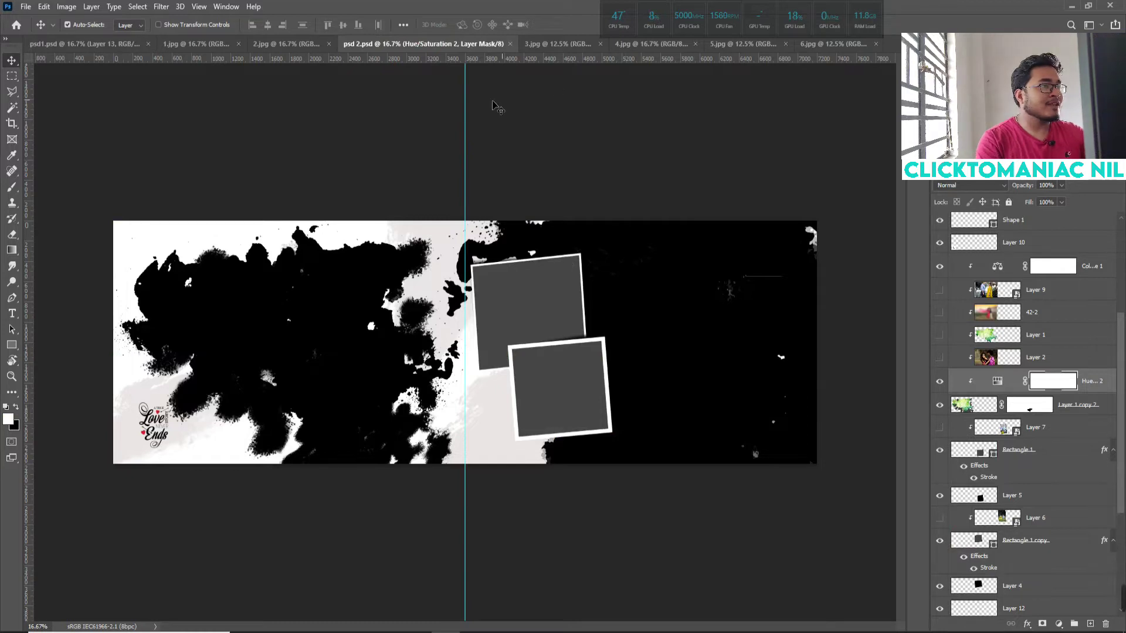
{"action": "key", "text": "ctrl"}
{"action": "key", "text": "ctrl"}
{"action": "key", "text": "F1"}
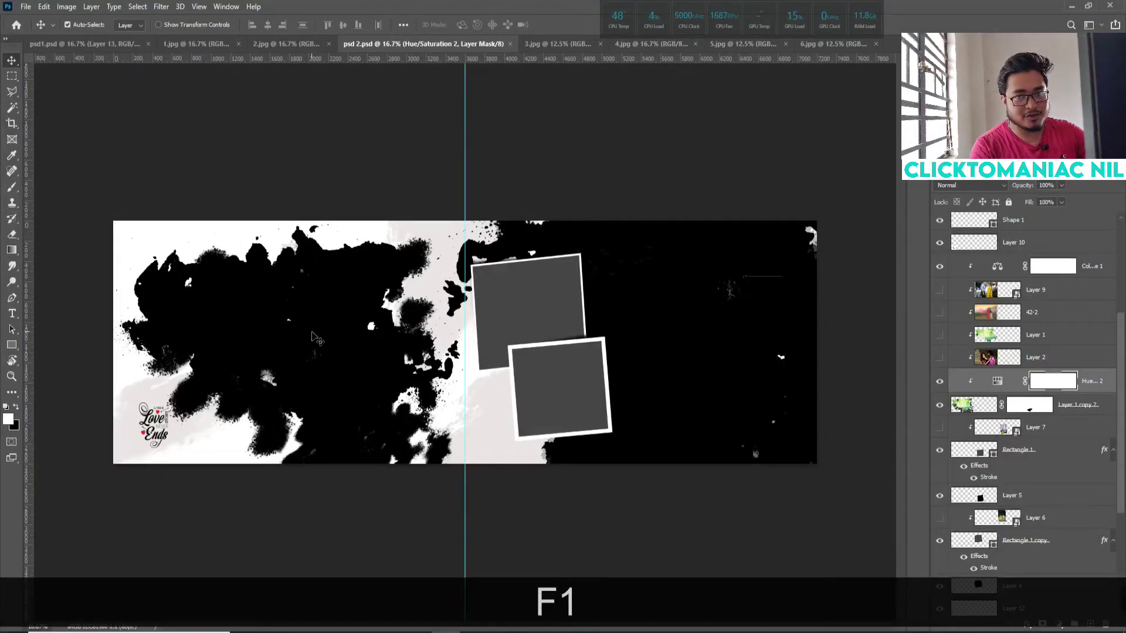
{"action": "left_click", "coordinate": [571, 50]}
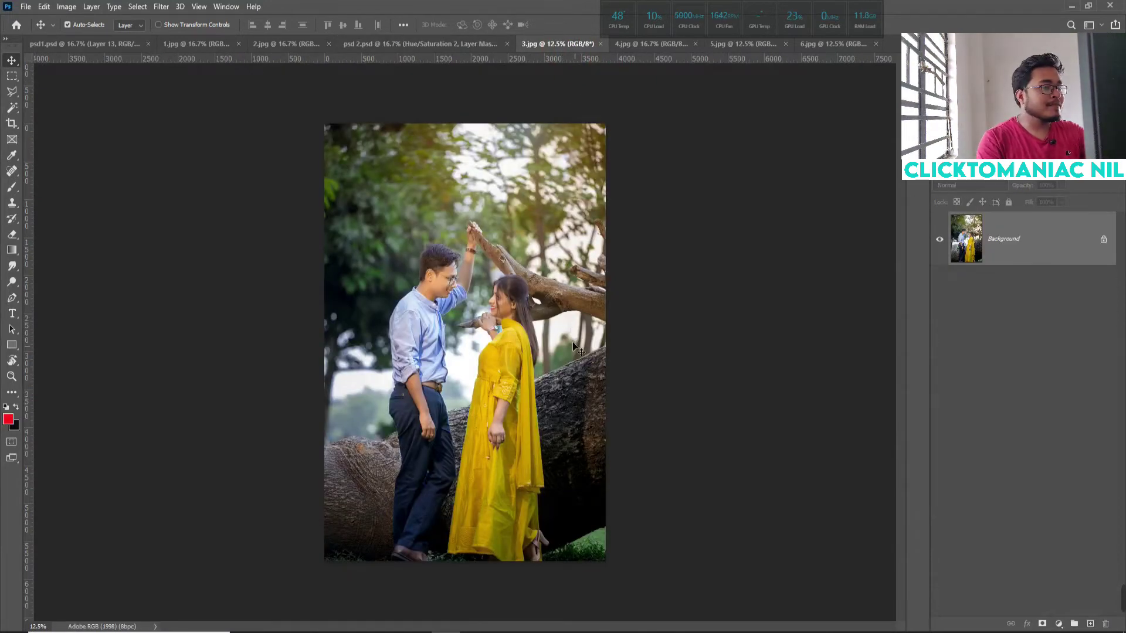
{"action": "left_click", "coordinate": [420, 44]}
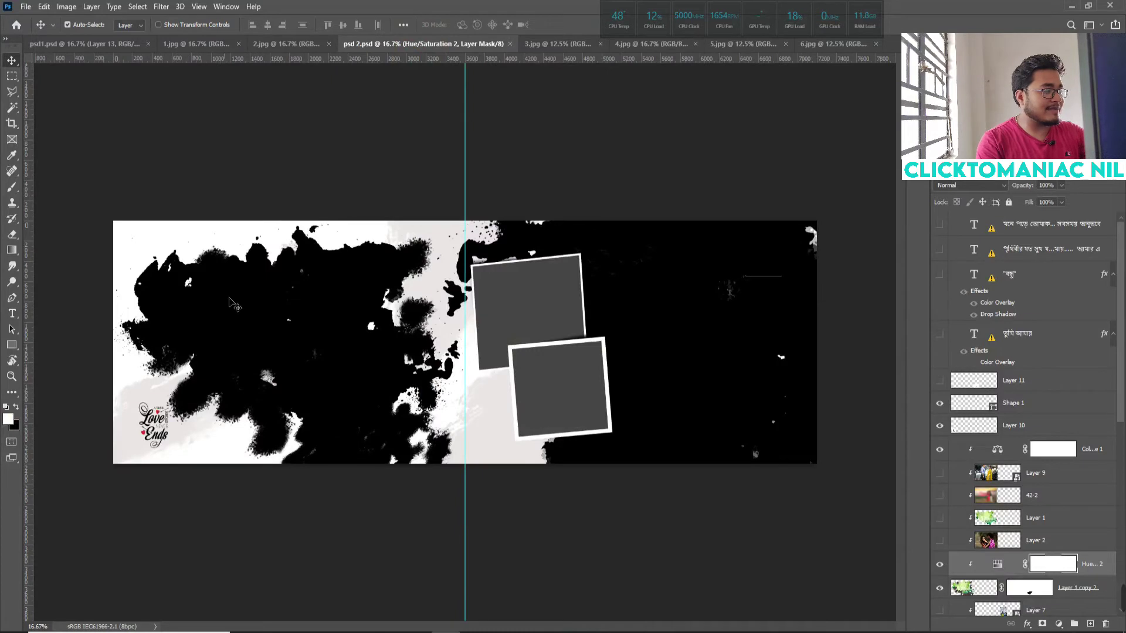
Place 3.jpg into psd 2.psd clipped to the black brush shape Layer 1 copy 2, and move it above the Hue/Saturation adjustment.
{"action": "left_click", "coordinate": [969, 587]}
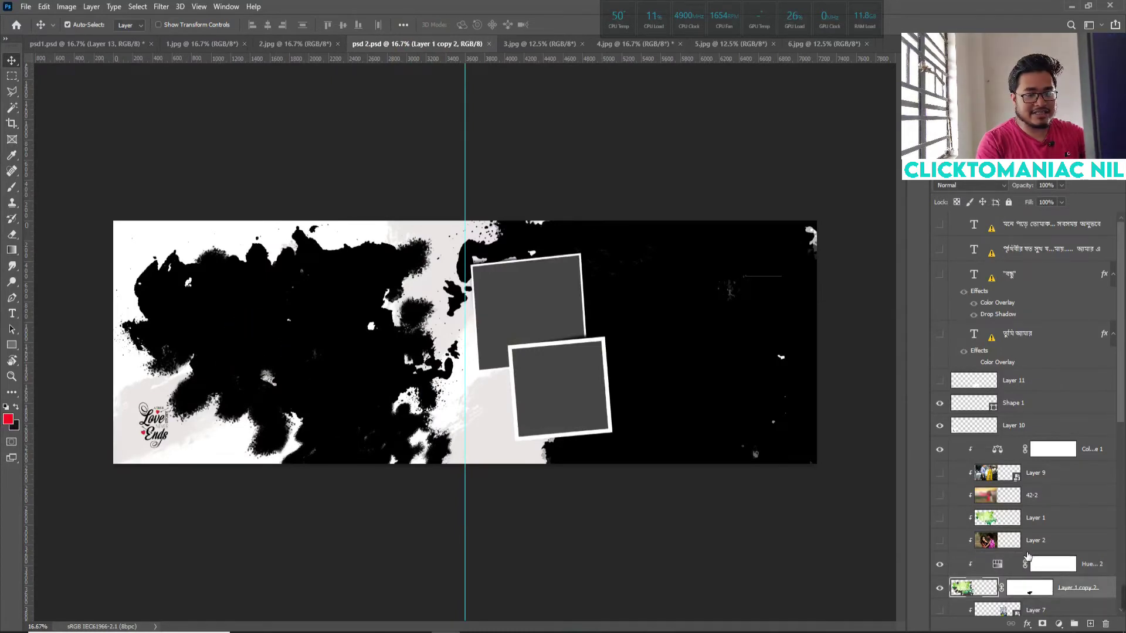
{"action": "scroll", "coordinate": [966, 532], "scroll_direction": "down", "scroll_amount": 2}
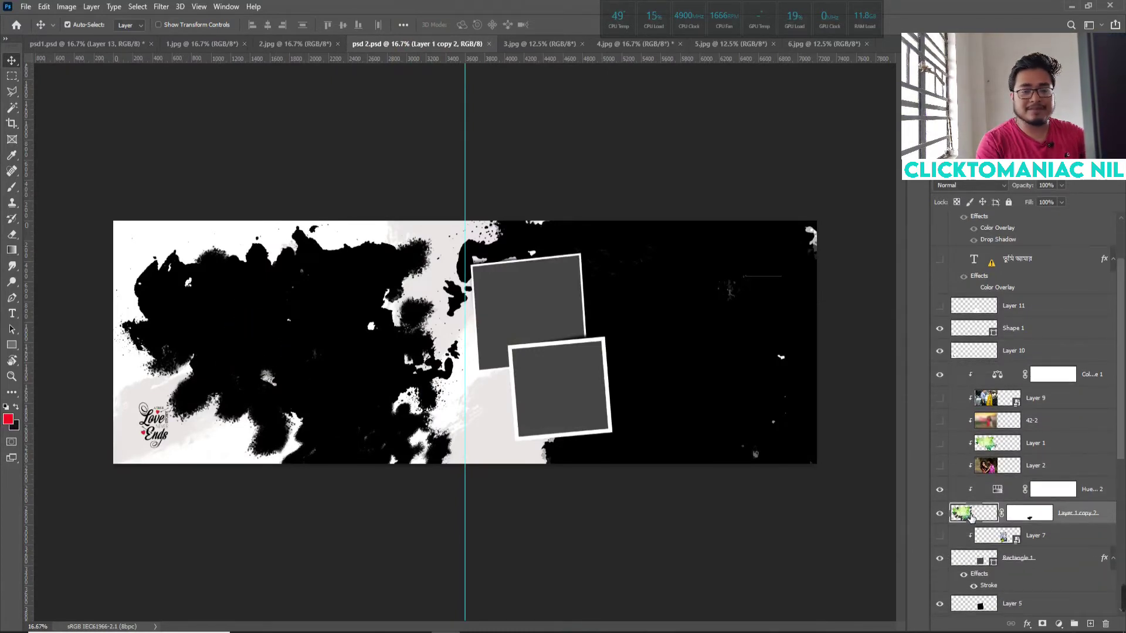
{"action": "left_click", "coordinate": [532, 44]}
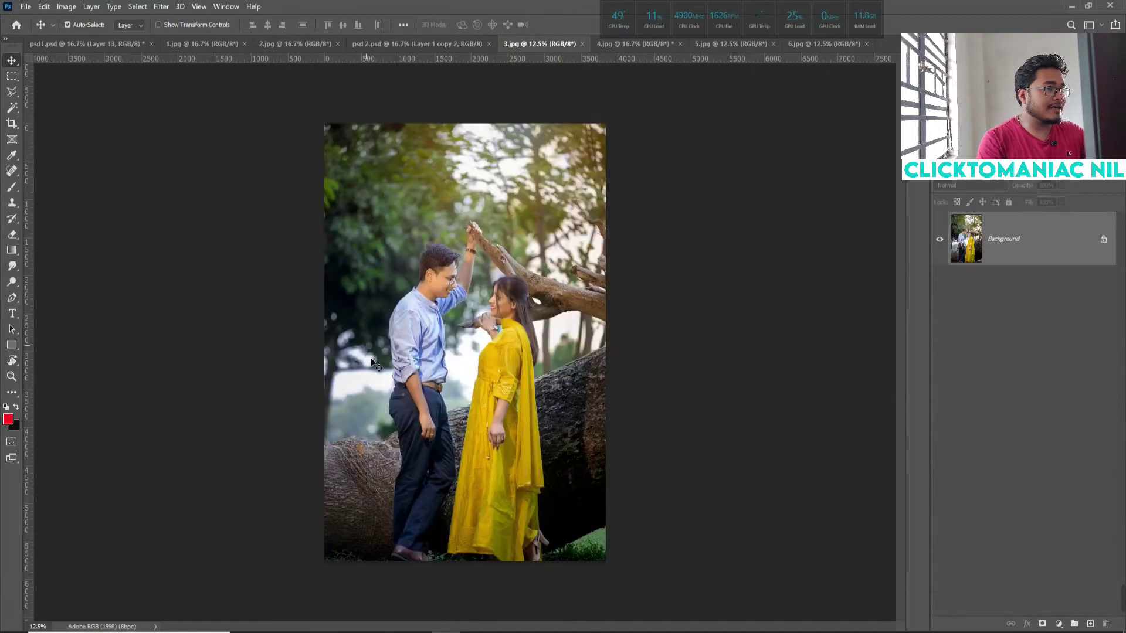
{"action": "left_click_drag", "start_coordinate": [441, 364], "coordinate": [264, 356]}
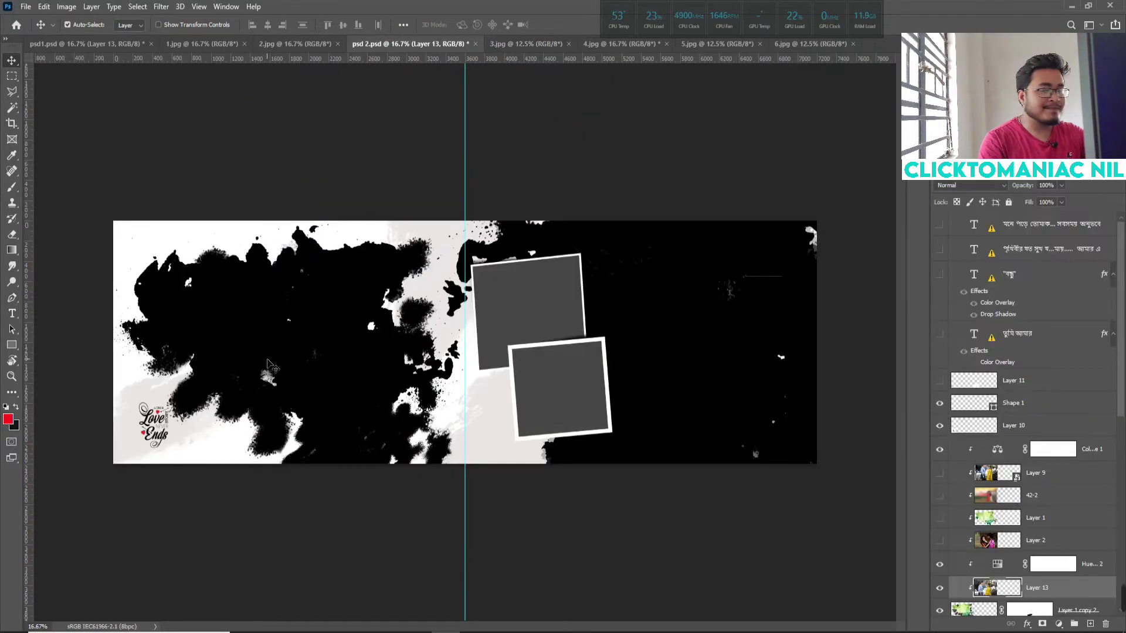
{"action": "scroll", "coordinate": [1075, 565], "scroll_direction": "down", "scroll_amount": 2}
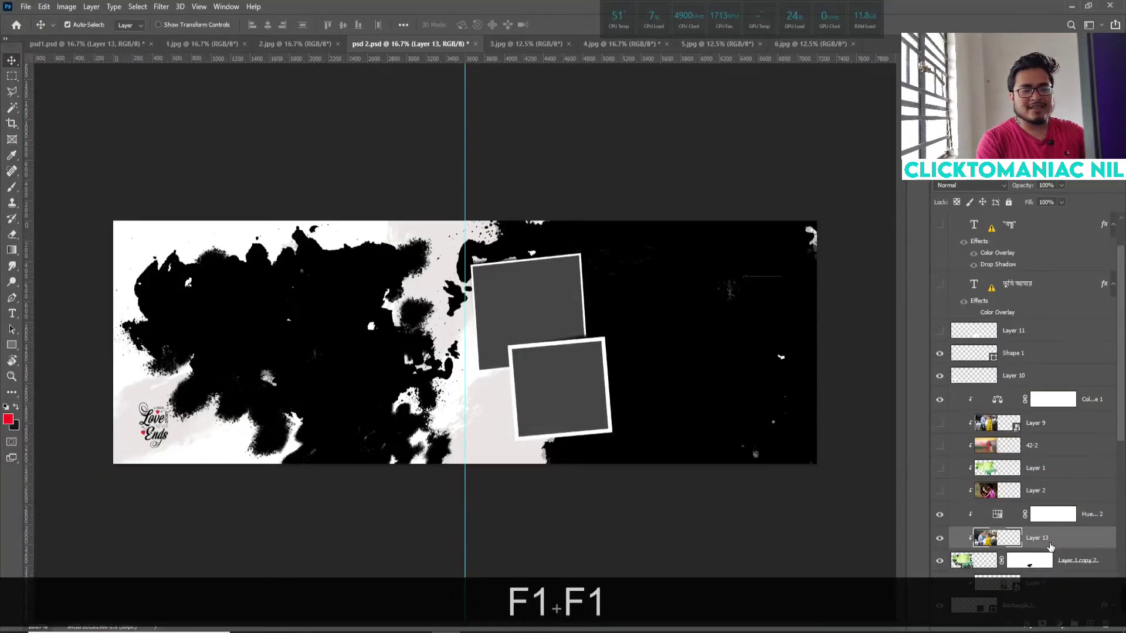
{"action": "left_click_drag", "start_coordinate": [1061, 545], "coordinate": [1067, 509]}
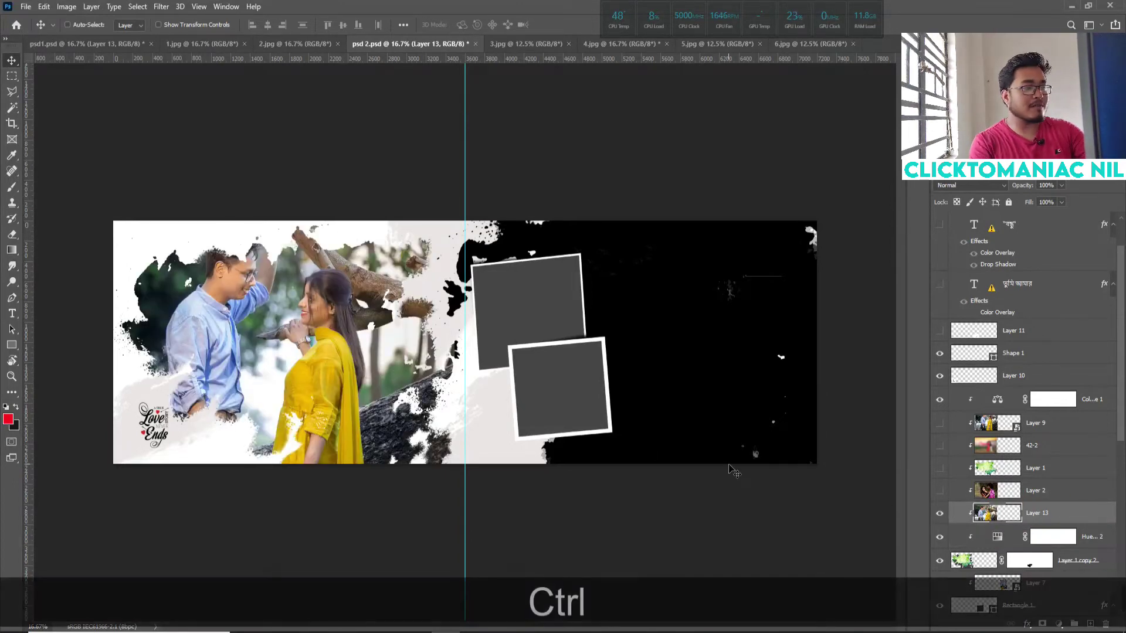
Convert the 3.jpg layer to a smart object, scale it to about 92% and position the couple within the left page's brush shape.
{"action": "key", "text": "ctrl+o"}
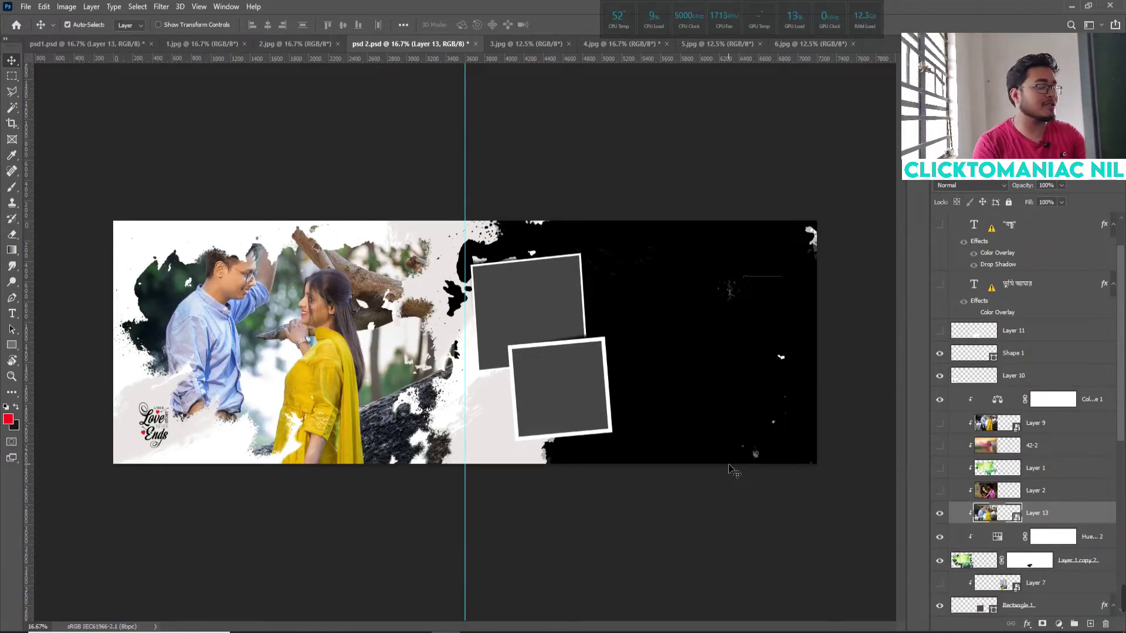
{"action": "key", "text": "ctrl+t"}
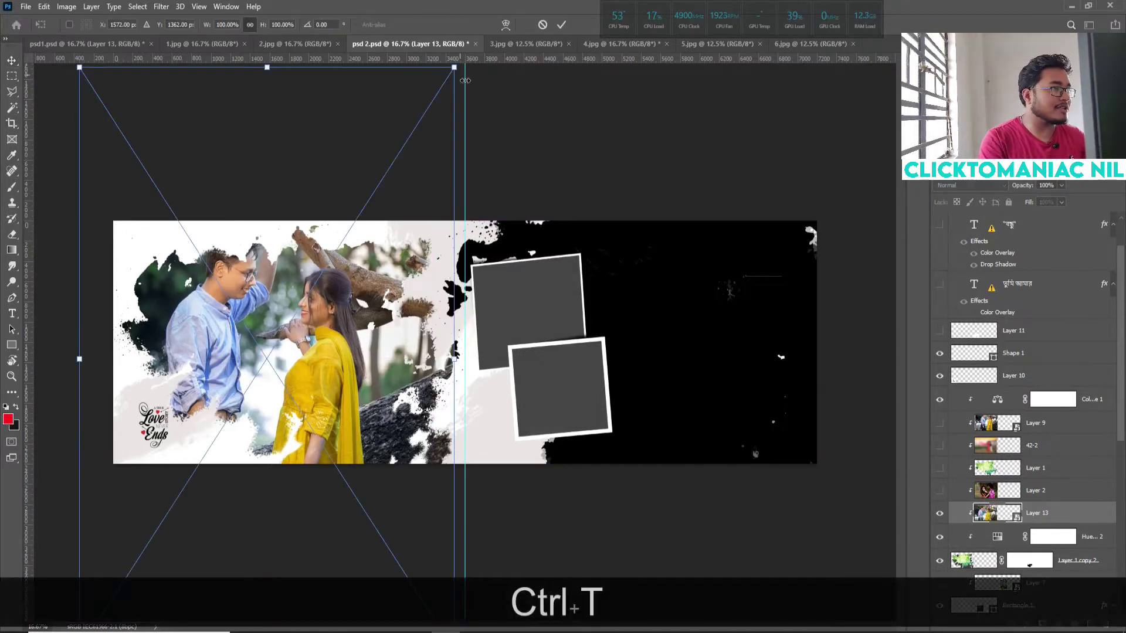
{"action": "left_click_drag", "start_coordinate": [454, 68], "coordinate": [447, 93]}
{"action": "left_click_drag", "start_coordinate": [338, 180], "coordinate": [365, 188]}
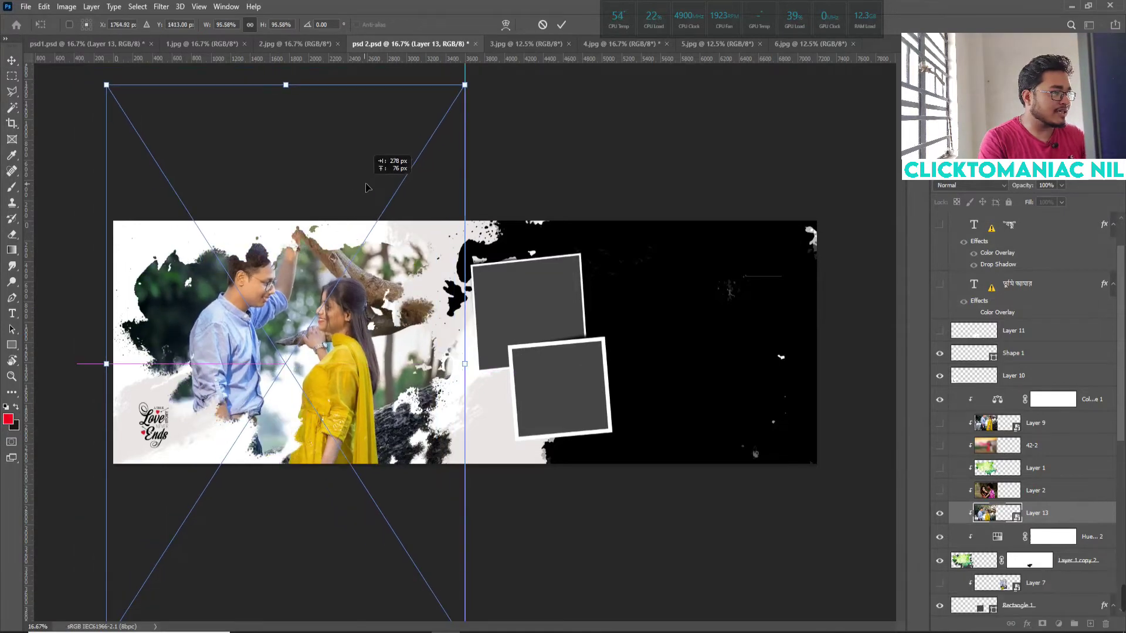
{"action": "left_click_drag", "start_coordinate": [435, 212], "coordinate": [437, 237]}
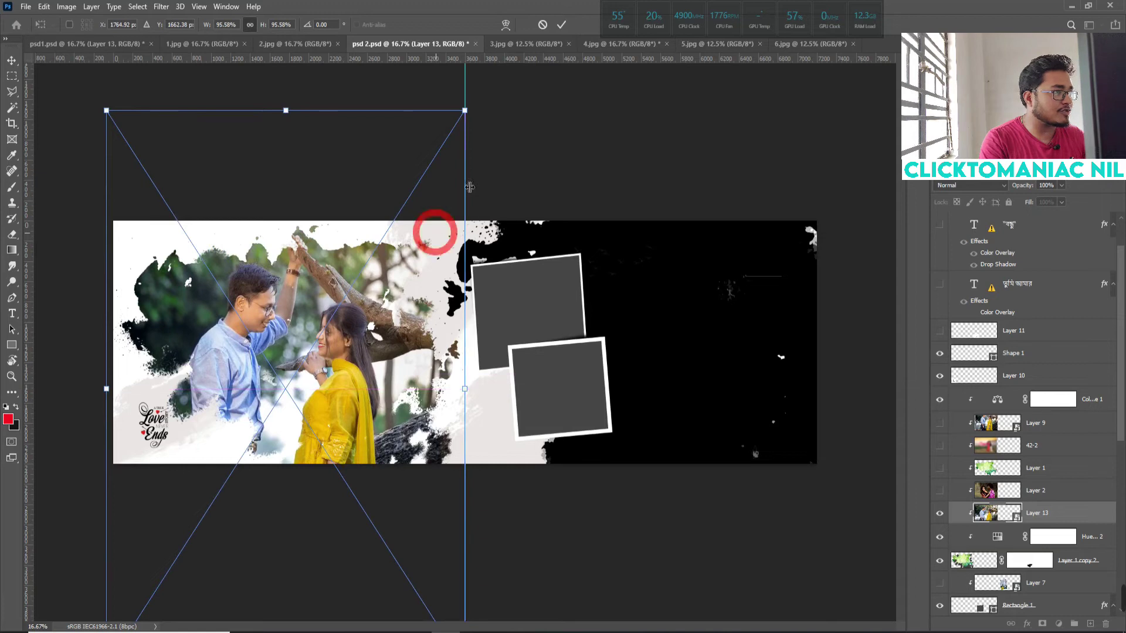
{"action": "left_click_drag", "start_coordinate": [465, 110], "coordinate": [458, 119]}
{"action": "left_click_drag", "start_coordinate": [106, 119], "coordinate": [116, 133]}
{"action": "left_click_drag", "start_coordinate": [215, 270], "coordinate": [217, 255]}
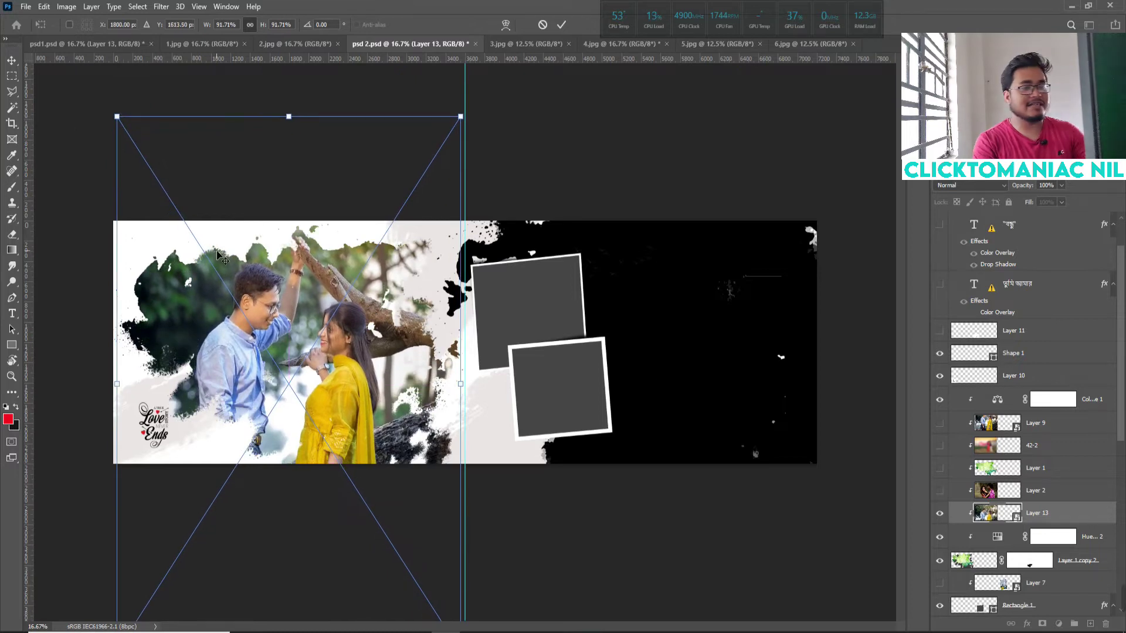
{"action": "key", "text": "Return"}
Select the black brush shape Layer 1 copy on the right page of psd 2.psd and bring up the bridge photo 4.jpg.
{"action": "key", "text": "F1"}
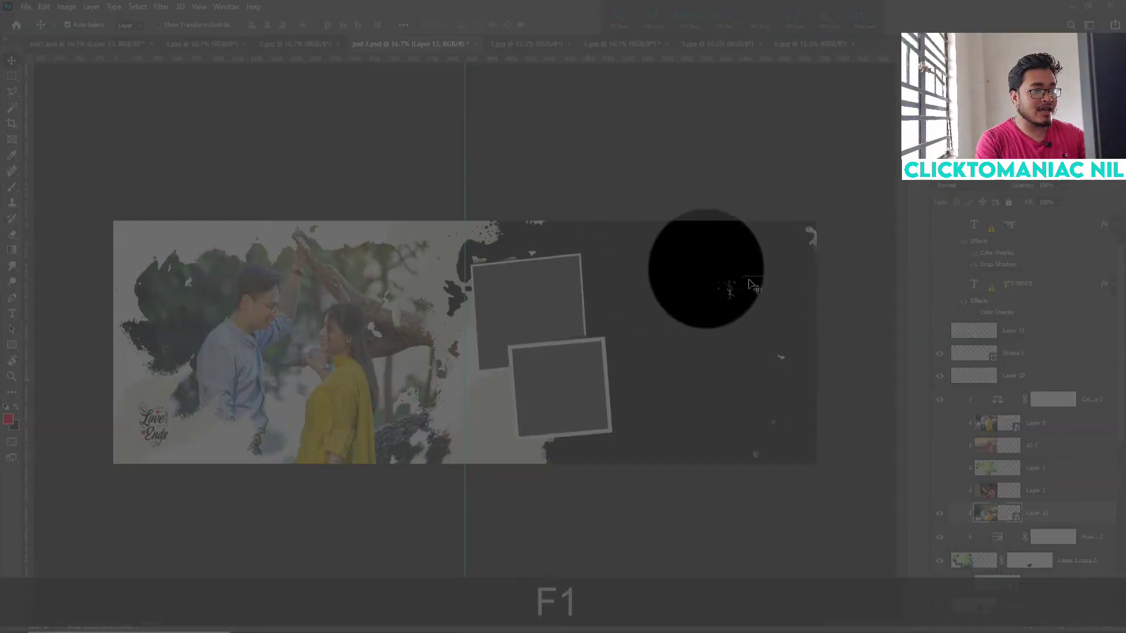
{"action": "key", "text": "F1"}
{"action": "left_click", "coordinate": [725, 330]}
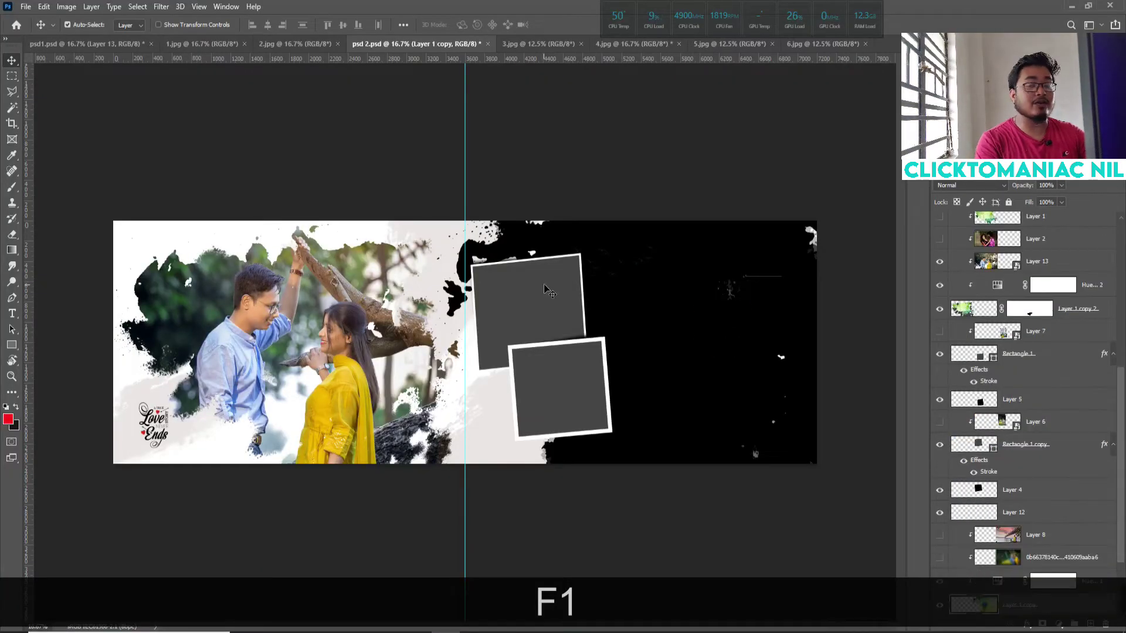
{"action": "left_click", "coordinate": [535, 45]}
{"action": "left_click", "coordinate": [664, 44]}
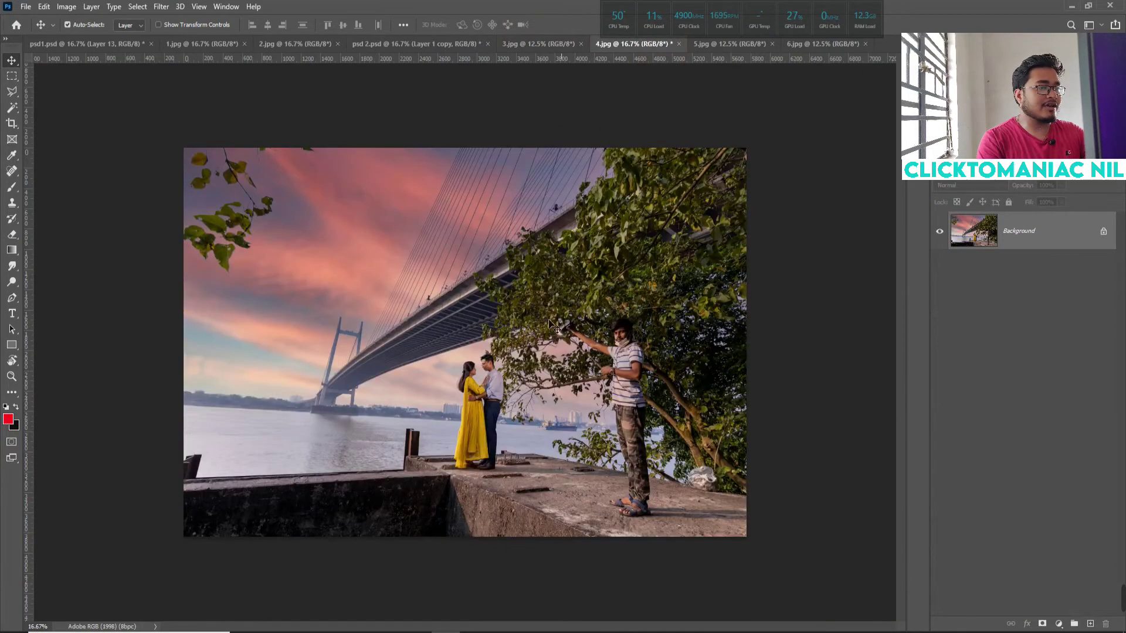
{"action": "key", "text": "F1"}
{"action": "key", "text": "F1"}
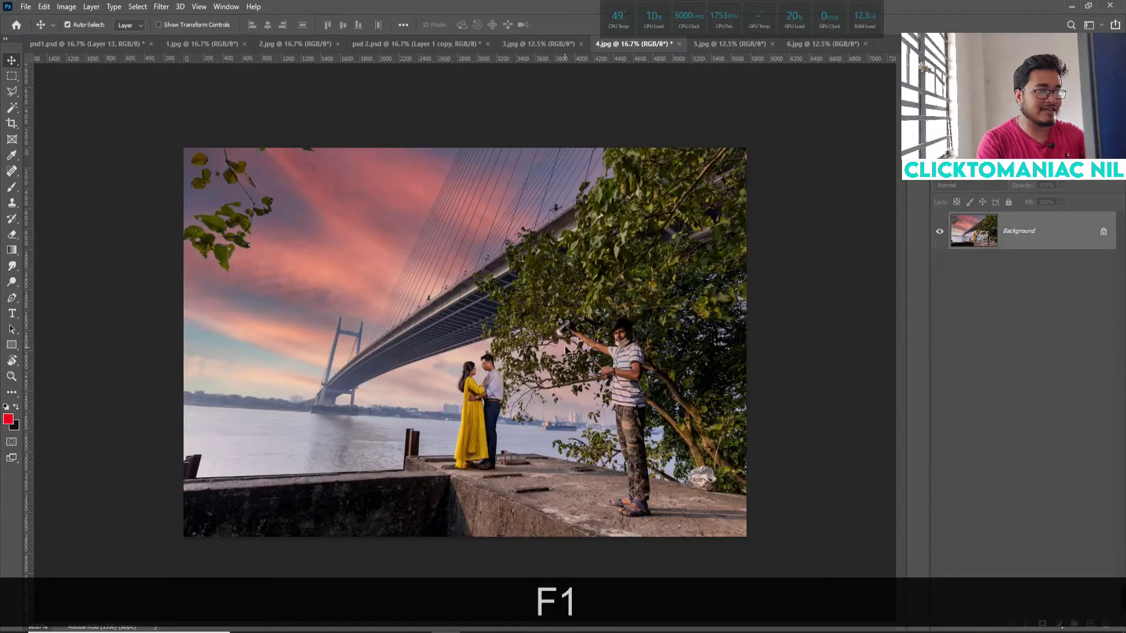
{"action": "key", "text": "F1"}
{"action": "key", "text": "F1"}
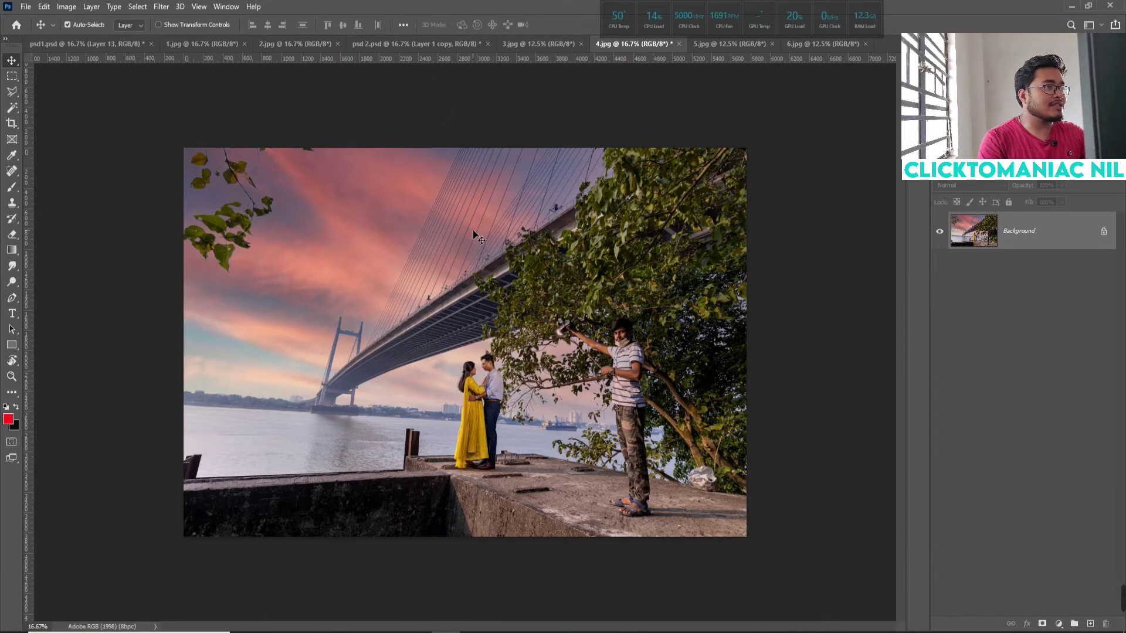
Place 4.jpg into psd 2.psd clipped to Layer 1 copy, and move it above the Hue/Saturation adjustment.
{"action": "left_click", "coordinate": [692, 342]}
{"action": "scroll", "coordinate": [1041, 516], "scroll_direction": "down", "scroll_amount": 1}
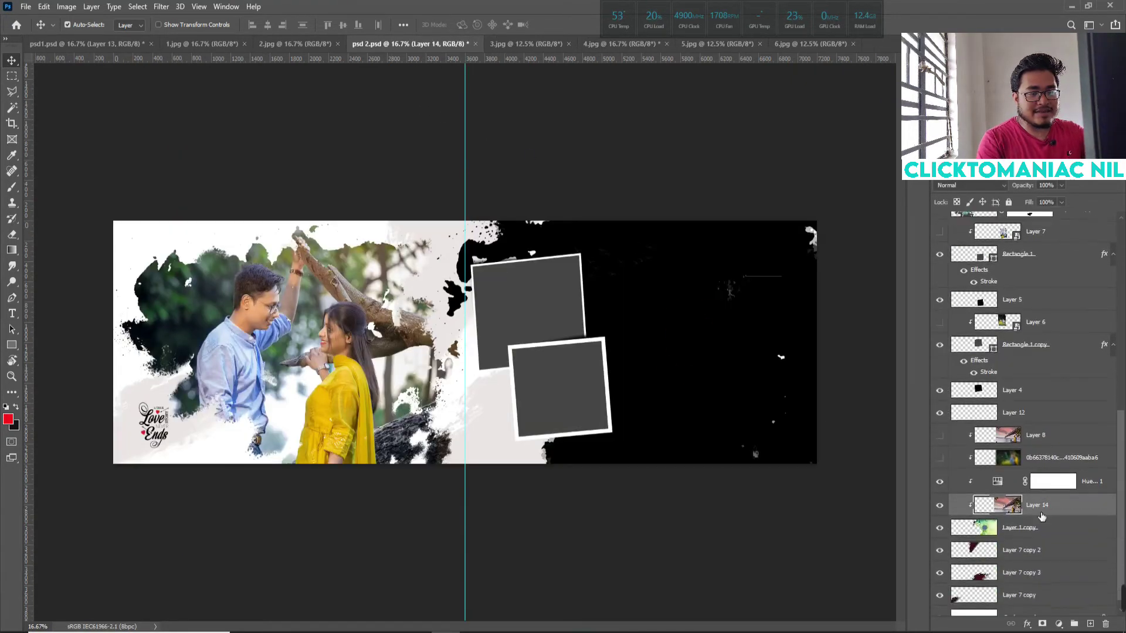
{"action": "scroll", "coordinate": [1044, 507], "scroll_direction": "down", "scroll_amount": 1}
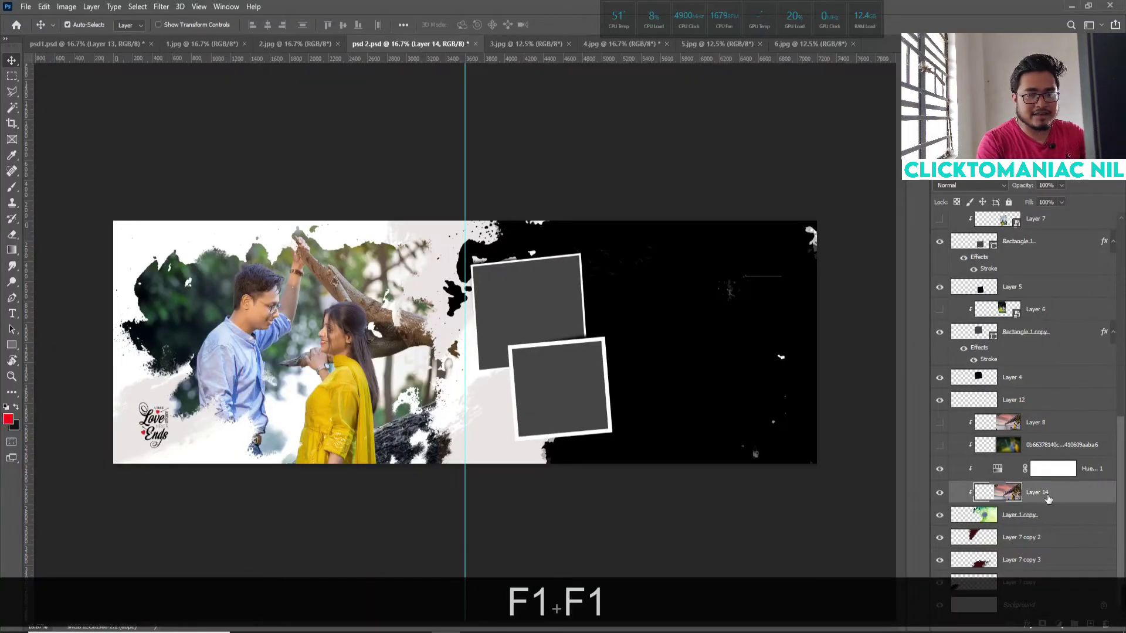
{"action": "left_click_drag", "start_coordinate": [1047, 498], "coordinate": [1044, 466]}
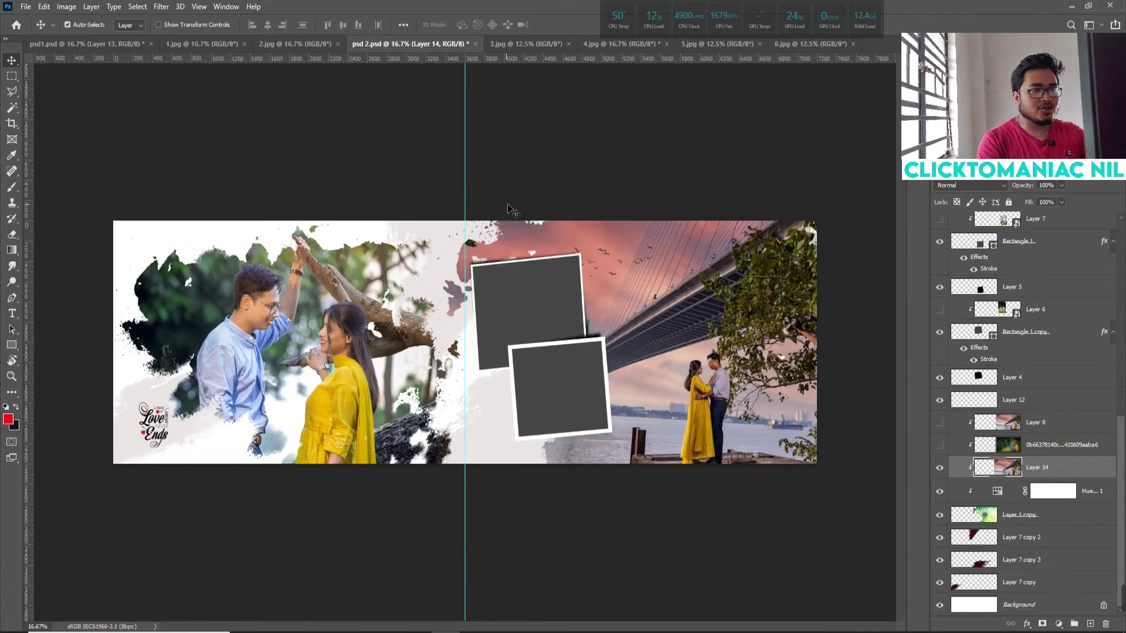
{"action": "key", "text": "F1"}
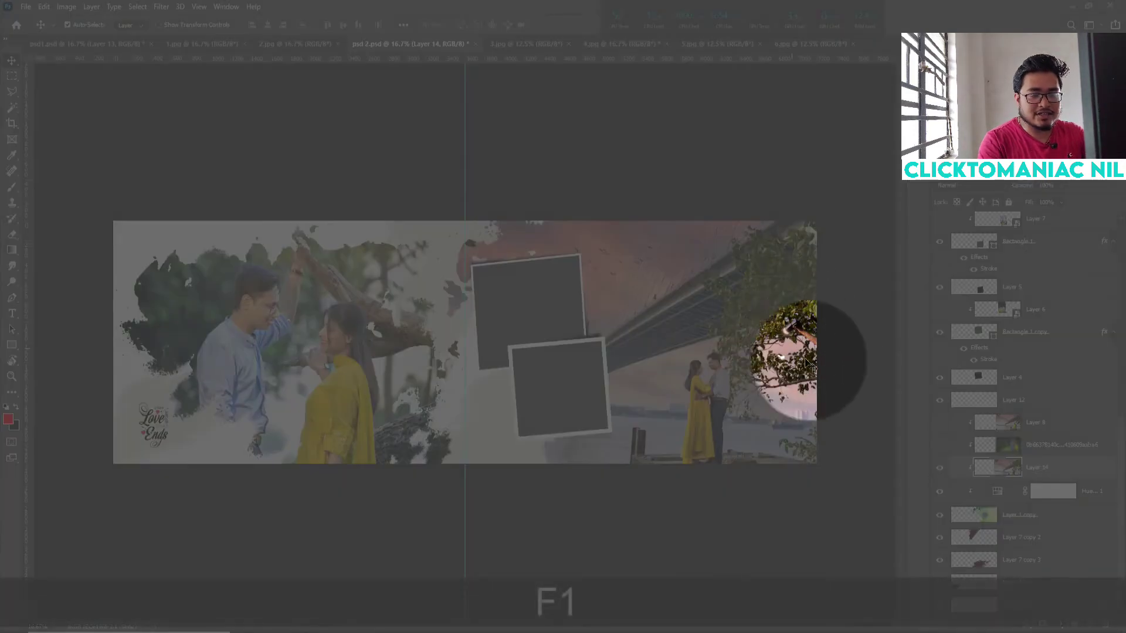
{"action": "key", "text": "F1"}
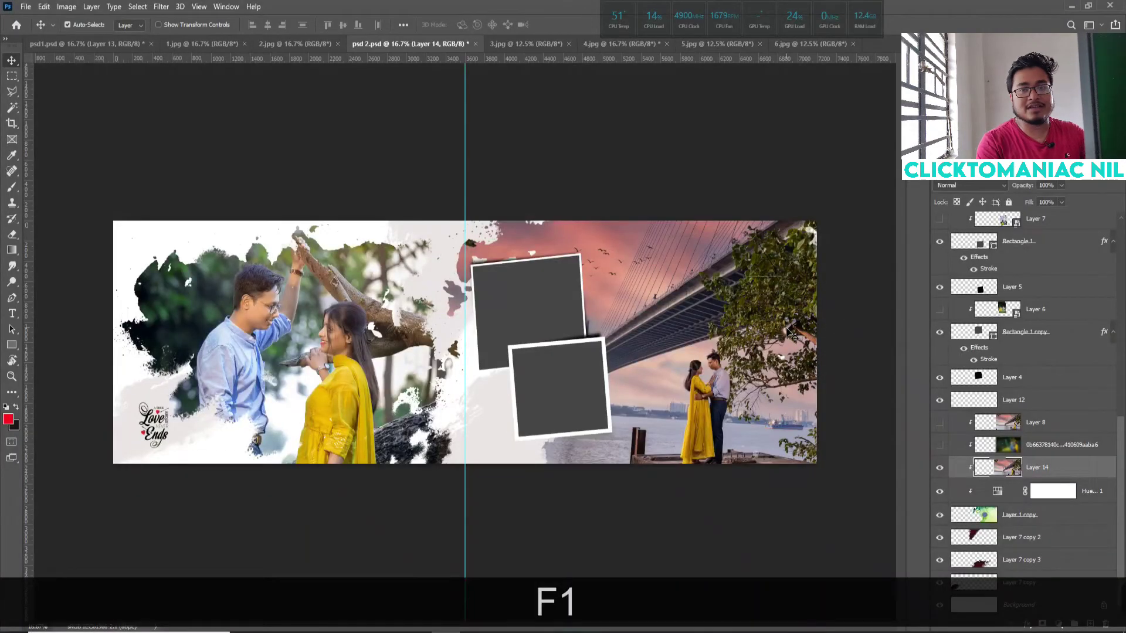
Scale the bridge photo to about 106% and position it so the couple stands near the right edge of the spread.
{"action": "key", "text": "ctrl+t"}
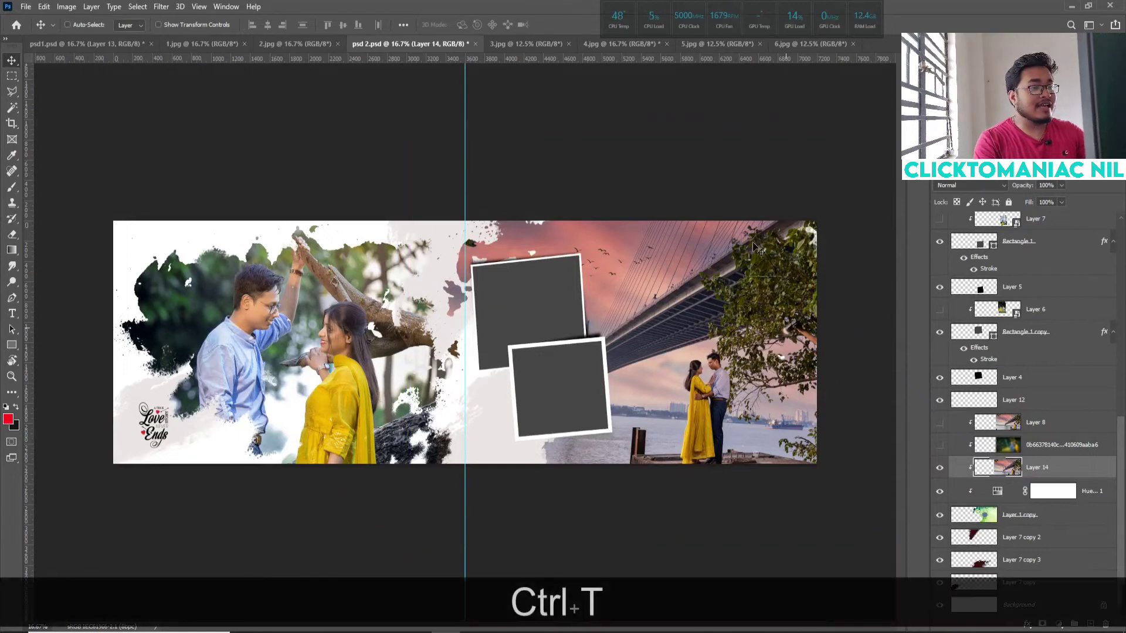
{"action": "left_click_drag", "start_coordinate": [765, 343], "coordinate": [766, 327]}
{"action": "left_click_drag", "start_coordinate": [413, 515], "coordinate": [382, 547]}
{"action": "left_click_drag", "start_coordinate": [658, 489], "coordinate": [692, 436]}
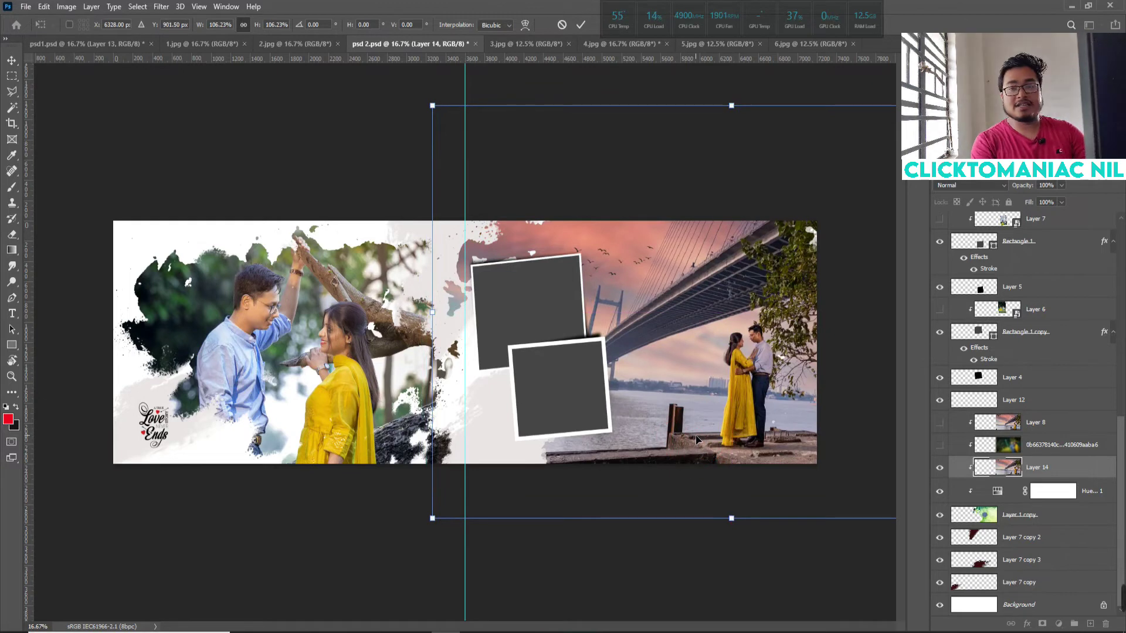
{"action": "key", "text": "Return"}
{"action": "key", "text": "ctrl+z"}
Select the upper photo frame, Rectangle 1 copy, and place the 5.jpg photo above it, clipped to the frame.
{"action": "left_click", "coordinate": [528, 294]}
{"action": "key", "text": "F1"}
{"action": "key", "text": "F1"}
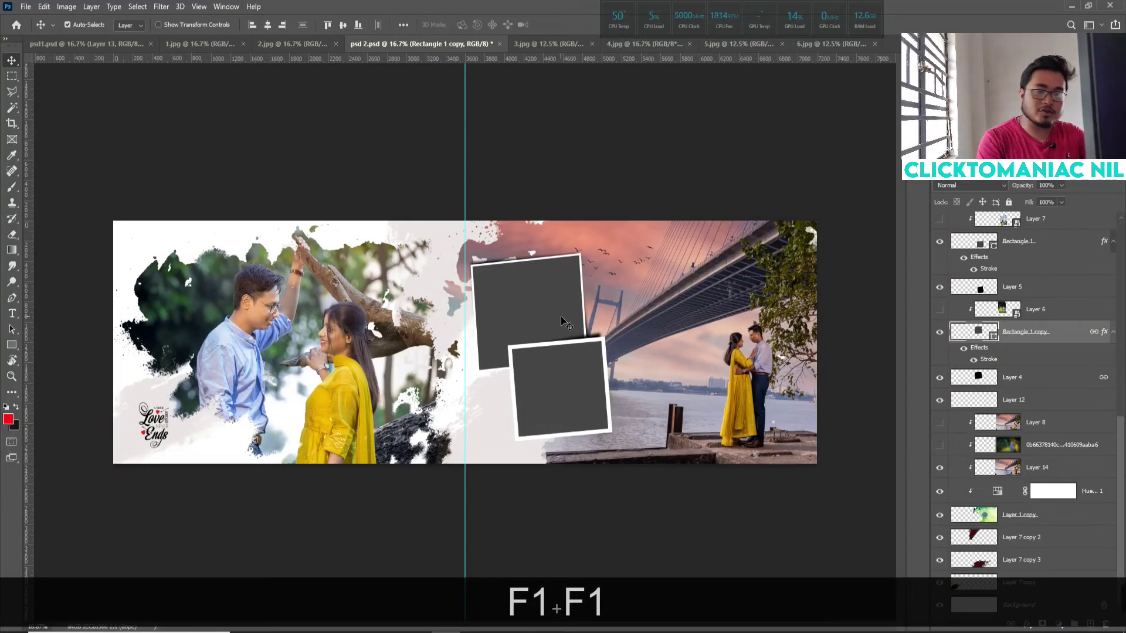
{"action": "left_click", "coordinate": [558, 45]}
{"action": "left_click", "coordinate": [644, 45]}
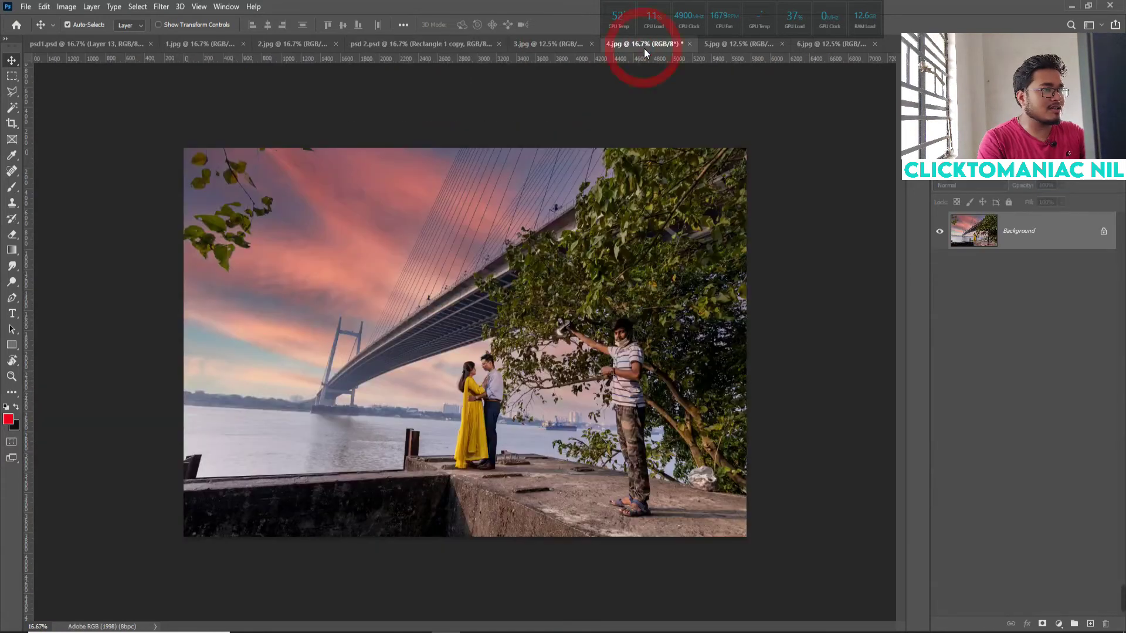
{"action": "left_click", "coordinate": [739, 44]}
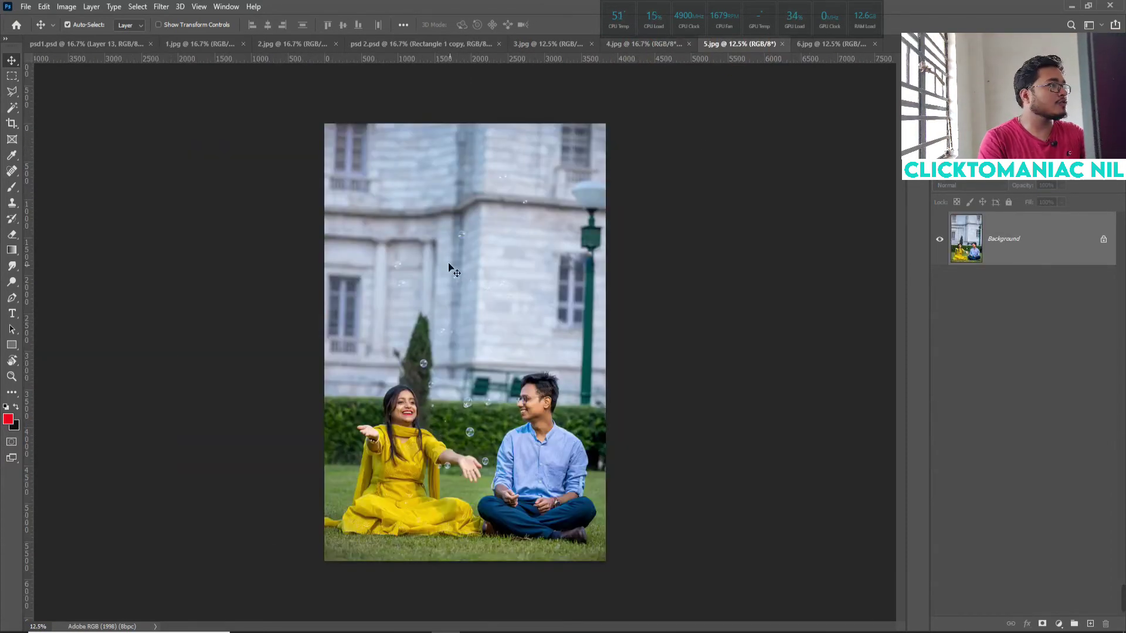
{"action": "left_click", "coordinate": [375, 44]}
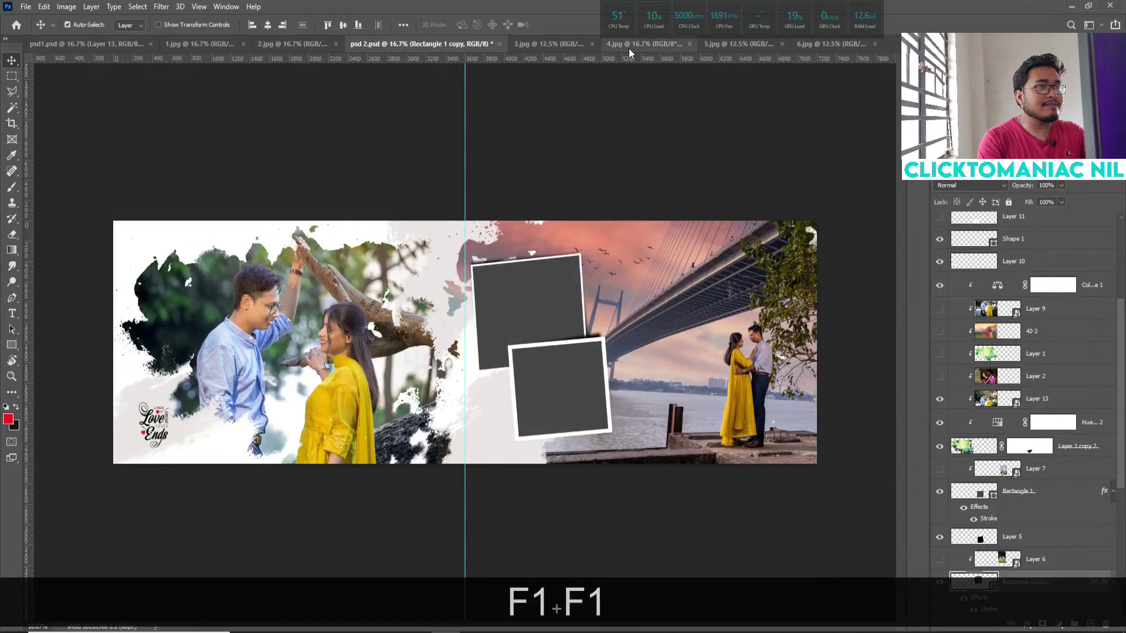
{"action": "left_click", "coordinate": [733, 45]}
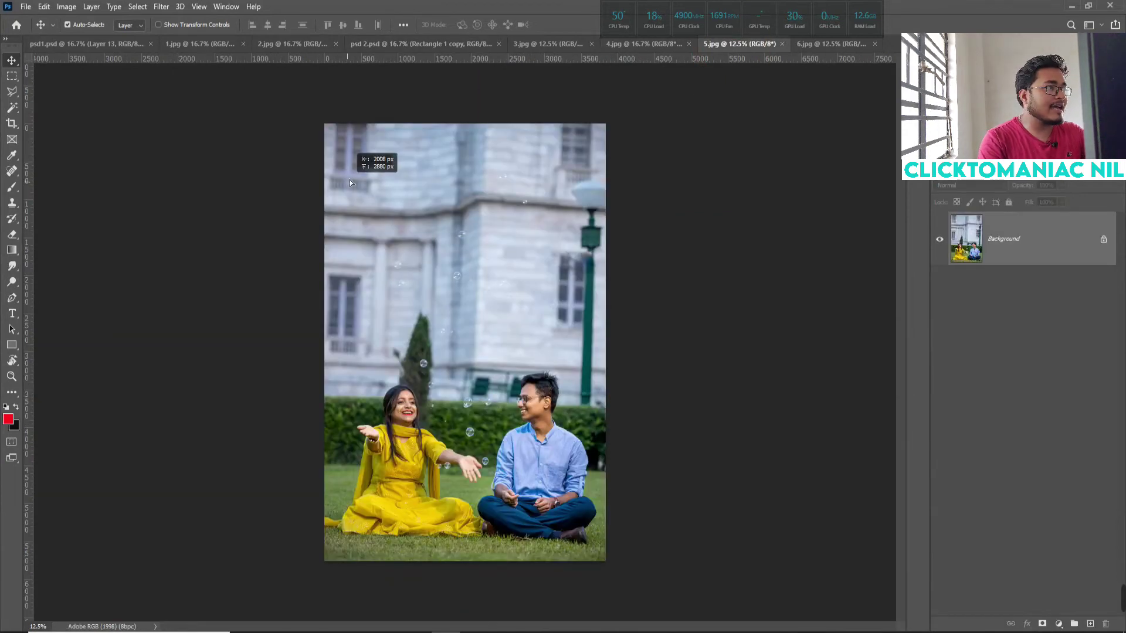
{"action": "left_click", "coordinate": [410, 45]}
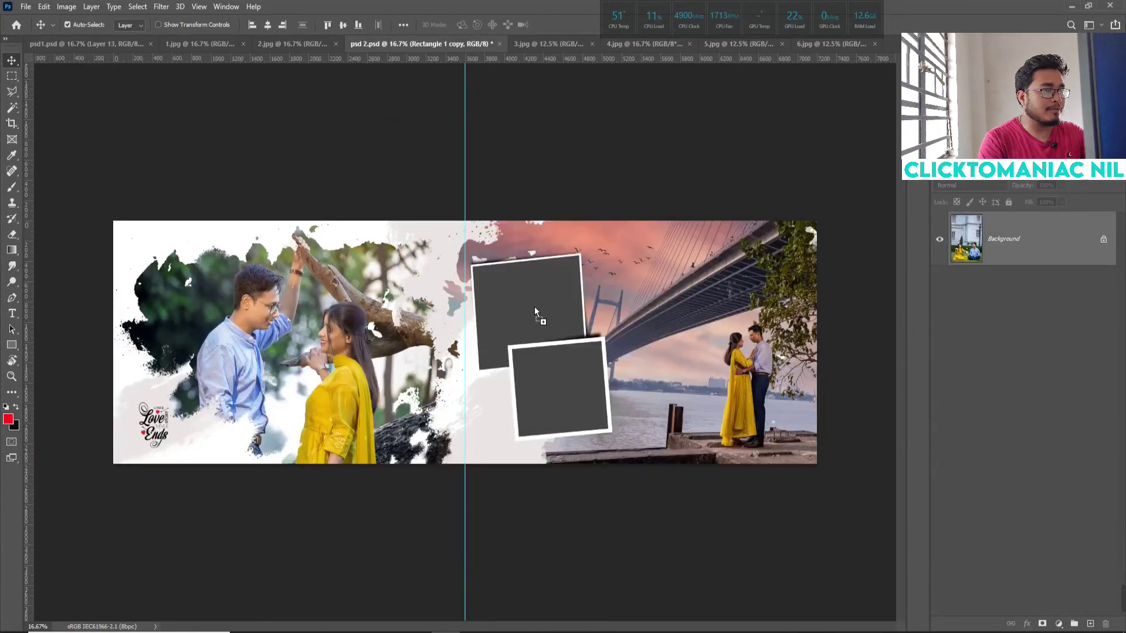
{"action": "key", "text": "ctrl+v"}
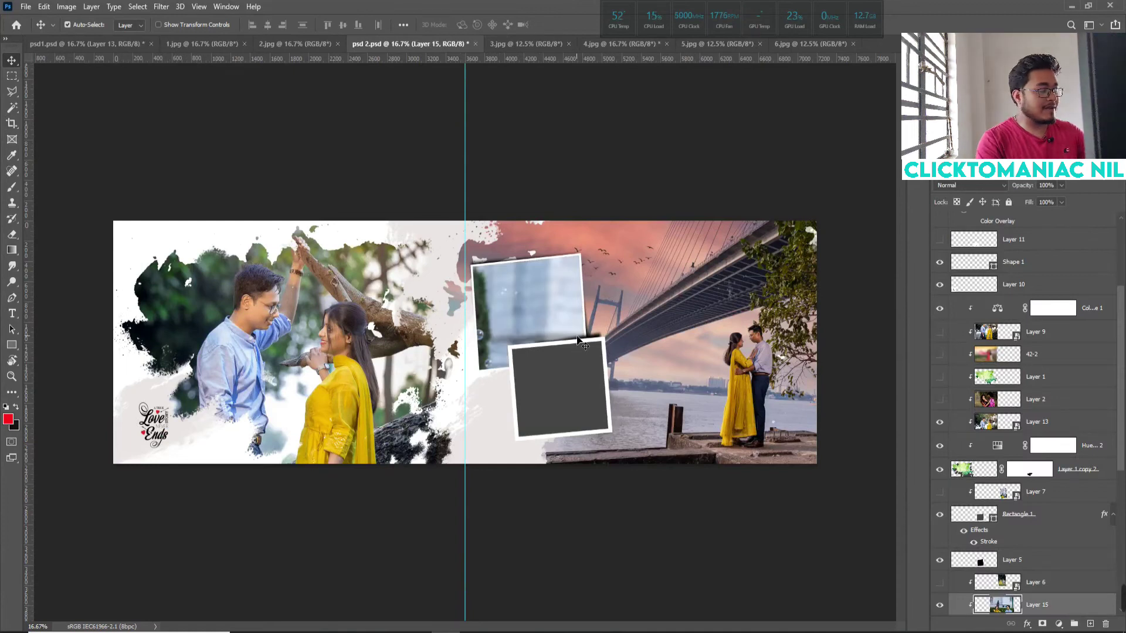
{"action": "left_click_drag", "start_coordinate": [577, 340], "coordinate": [578, 339]}
Convert the 5.jpg layer to a smart object, scale it to about 35%, rotate it about -4.4° and fit the couple inside the upper frame.
{"action": "key", "text": "ctrl+o"}
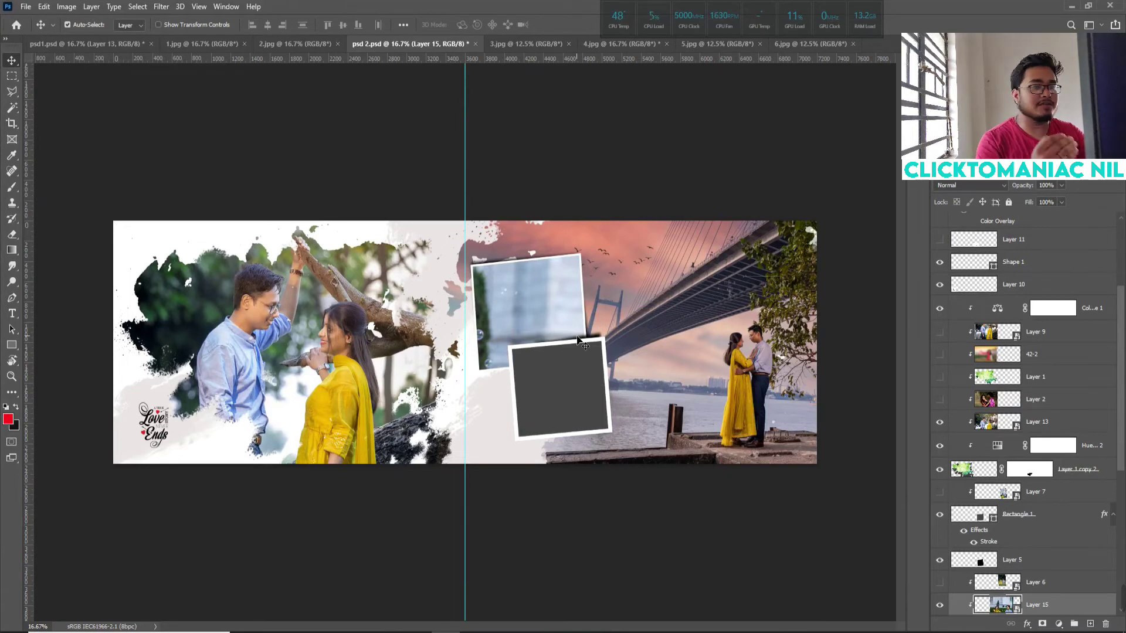
{"action": "key", "text": "ctrl+t"}
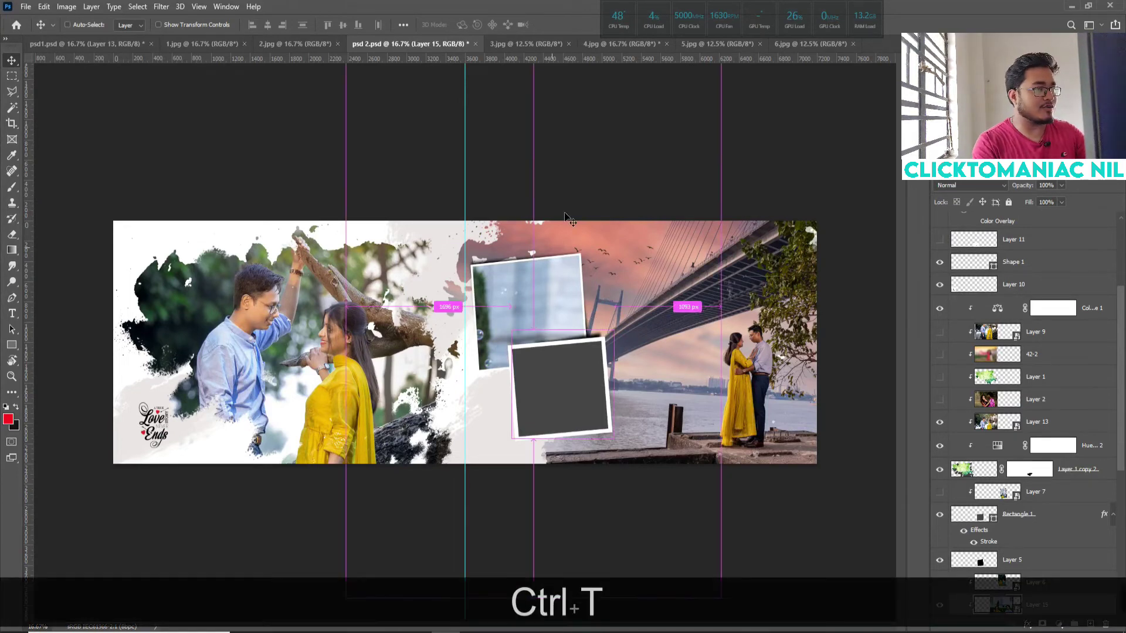
{"action": "scroll", "coordinate": [575, 243], "scroll_direction": "down", "scroll_amount": 1}
{"action": "scroll", "coordinate": [575, 242], "scroll_direction": "down", "scroll_amount": 1}
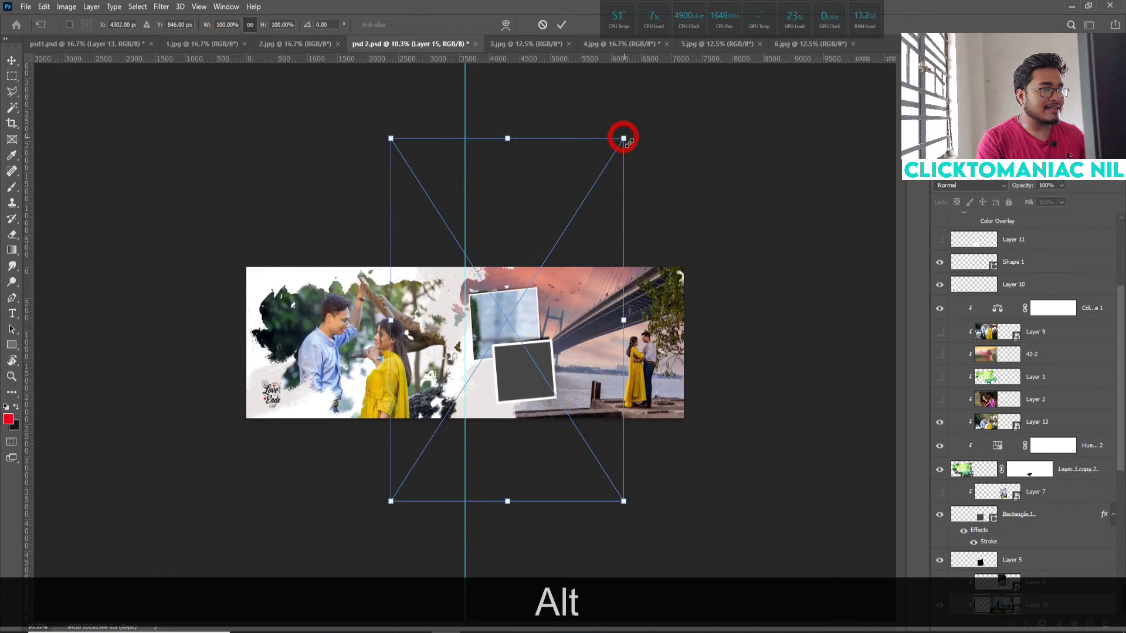
{"action": "left_click_drag", "start_coordinate": [623, 138], "coordinate": [510, 302]}
{"action": "left_click_drag", "start_coordinate": [424, 382], "coordinate": [501, 311]}
{"action": "left_click_drag", "start_coordinate": [578, 251], "coordinate": [555, 289]}
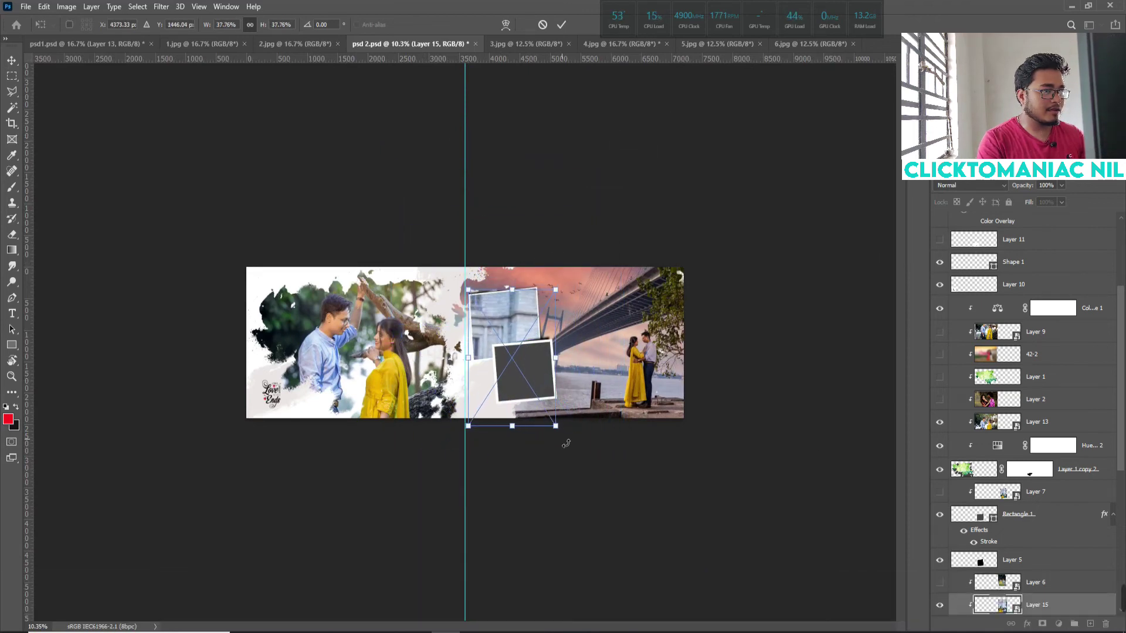
{"action": "left_click_drag", "start_coordinate": [565, 444], "coordinate": [568, 435]}
{"action": "left_click_drag", "start_coordinate": [535, 398], "coordinate": [556, 363]}
{"action": "left_click_drag", "start_coordinate": [514, 313], "coordinate": [516, 323]}
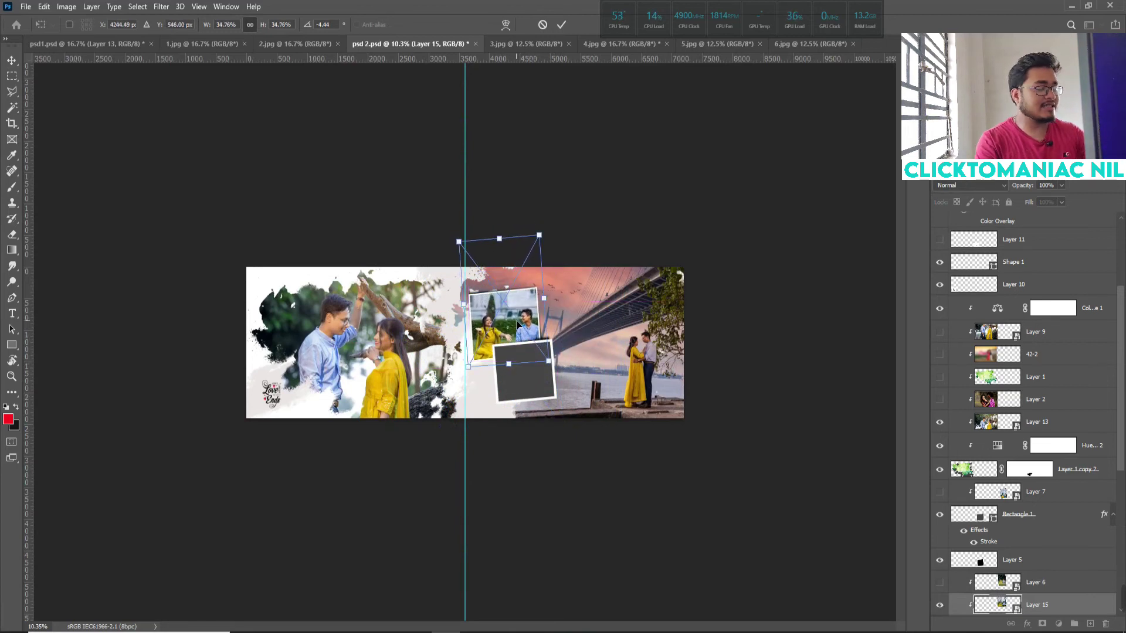
{"action": "key", "text": "Return"}
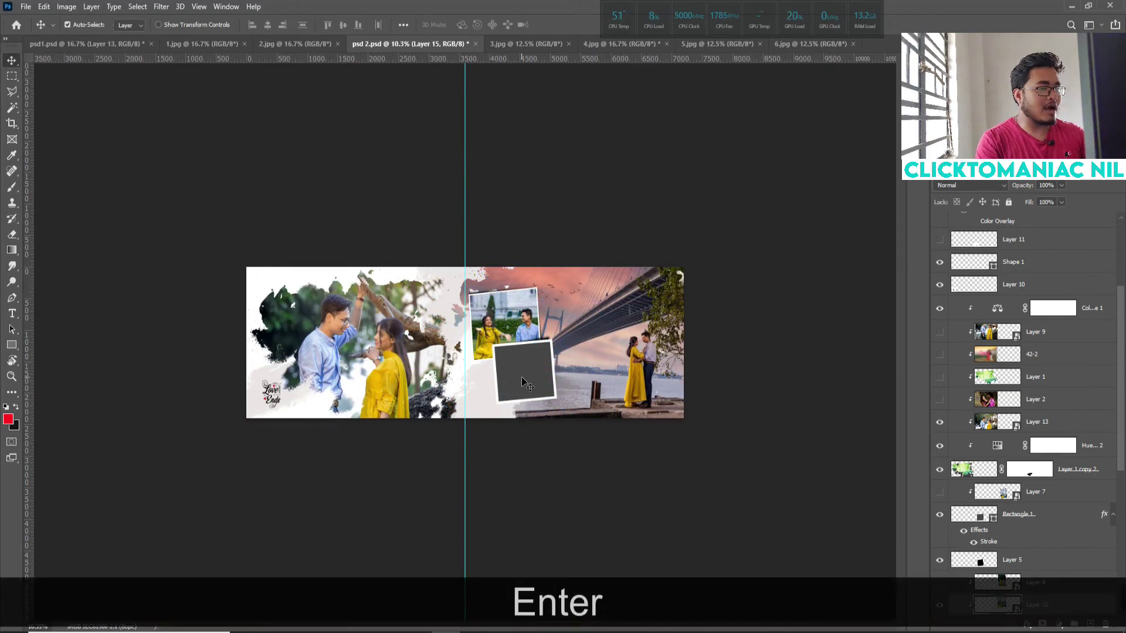
Select the lower photo frame, Rectangle 1, and place the 6.jpg photo above it, clipped to the frame.
{"action": "left_click", "coordinate": [522, 376]}
{"action": "key", "text": "F1"}
{"action": "key", "text": "F1"}
{"action": "left_click", "coordinate": [529, 376]}
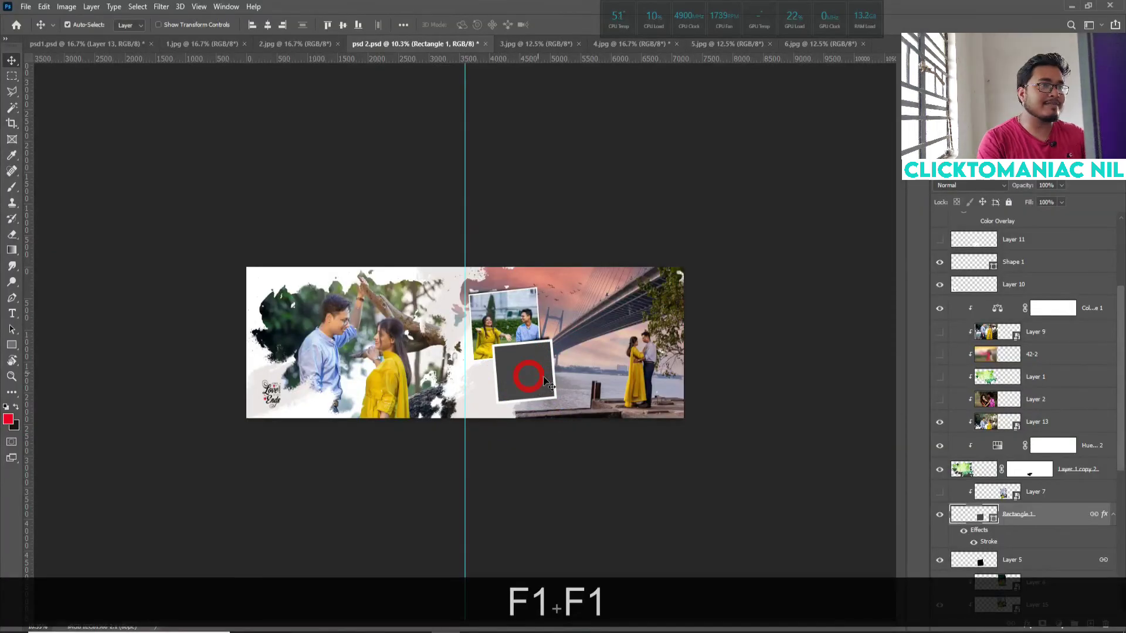
{"action": "left_click", "coordinate": [814, 44]}
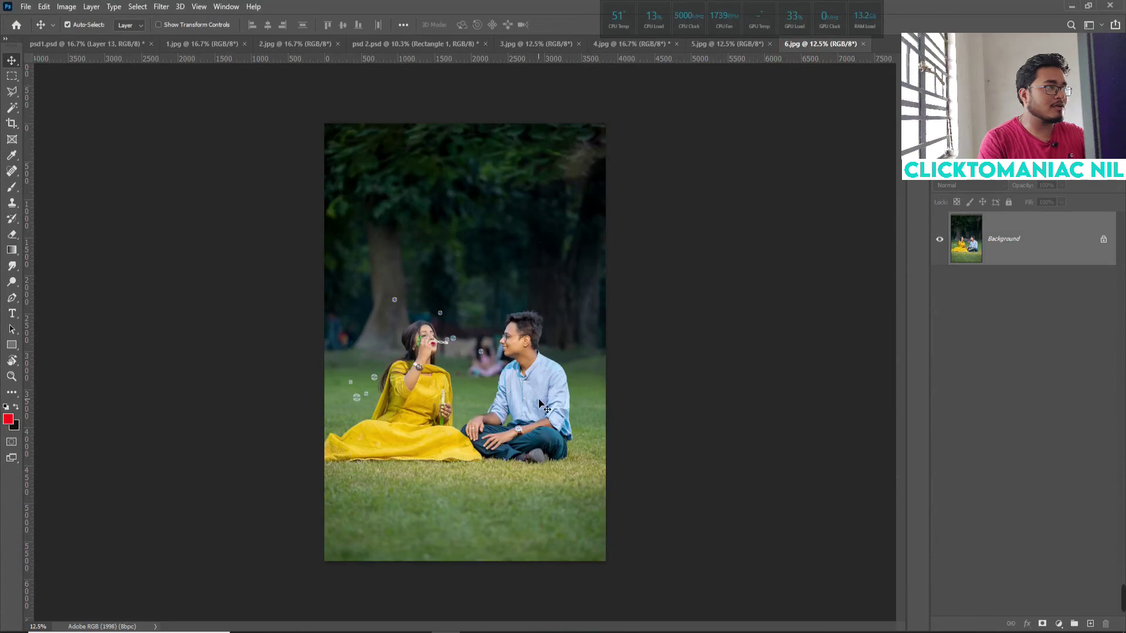
{"action": "left_click_drag", "start_coordinate": [540, 405], "coordinate": [492, 209]}
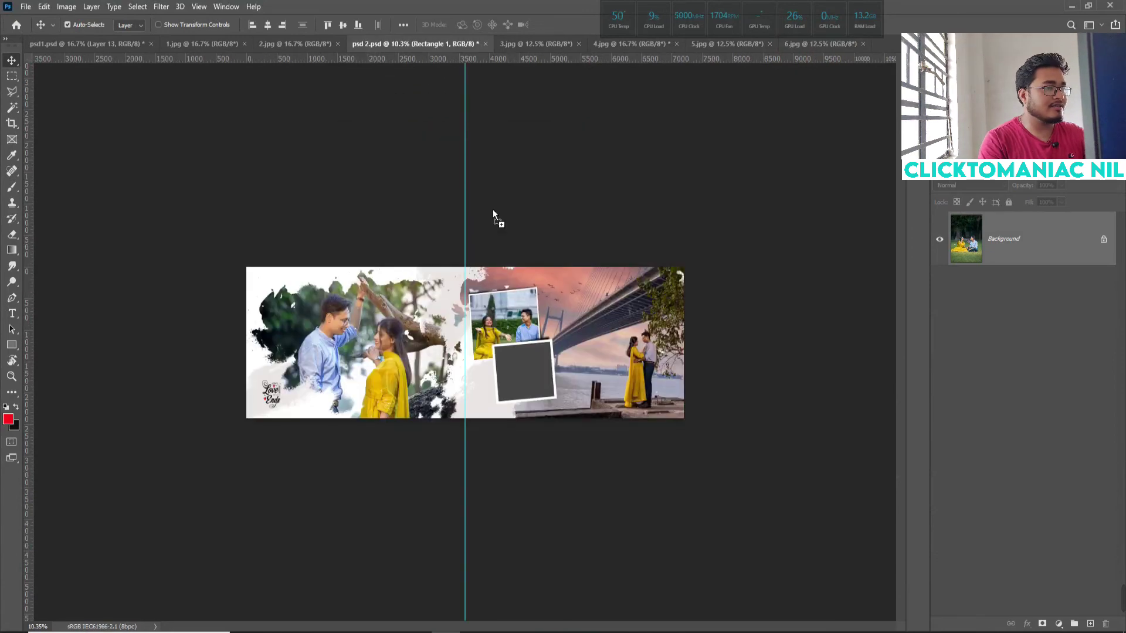
{"action": "left_click_drag", "start_coordinate": [523, 382], "coordinate": [522, 381]}
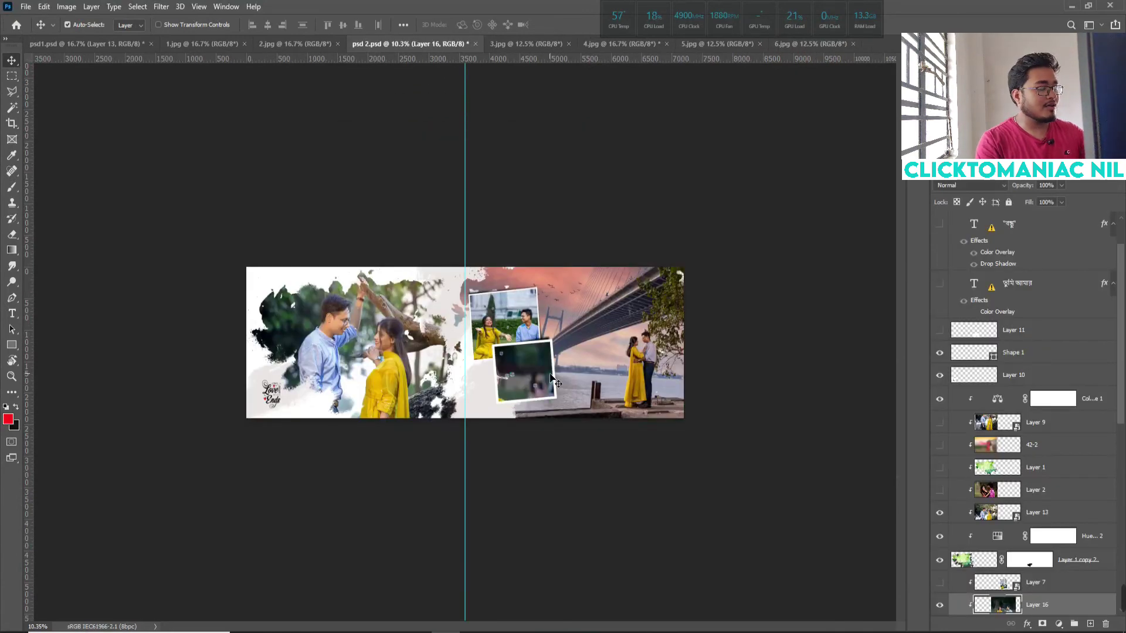
Convert the 6.jpg layer to a smart object and scale it down to fit the lower frame.
{"action": "key", "text": "ctrl+o"}
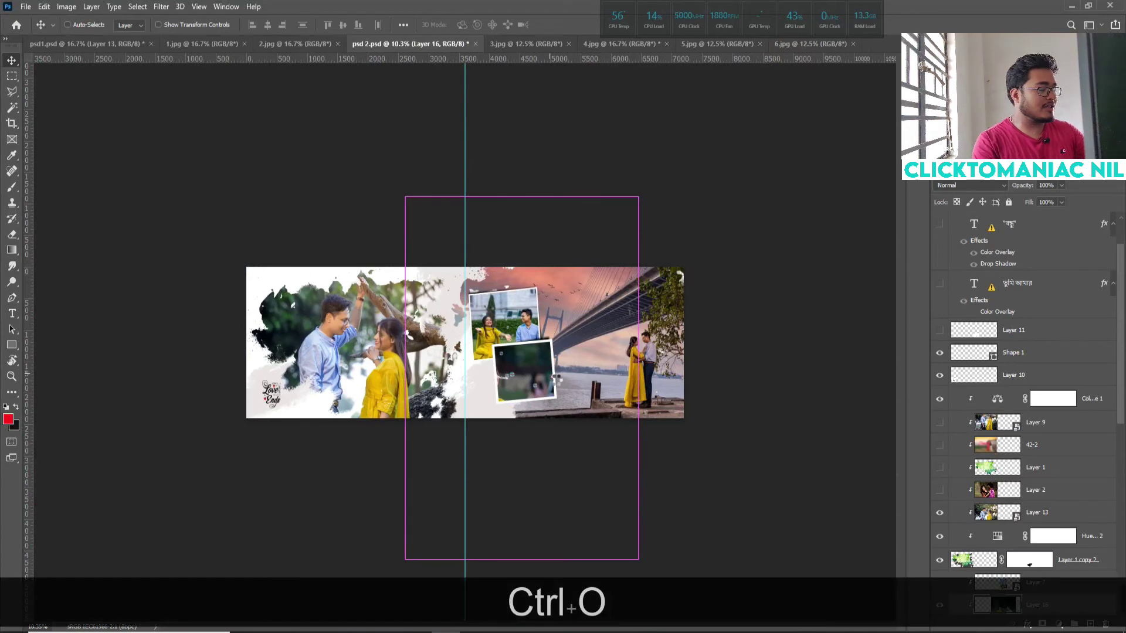
{"action": "key", "text": "ctrl+t"}
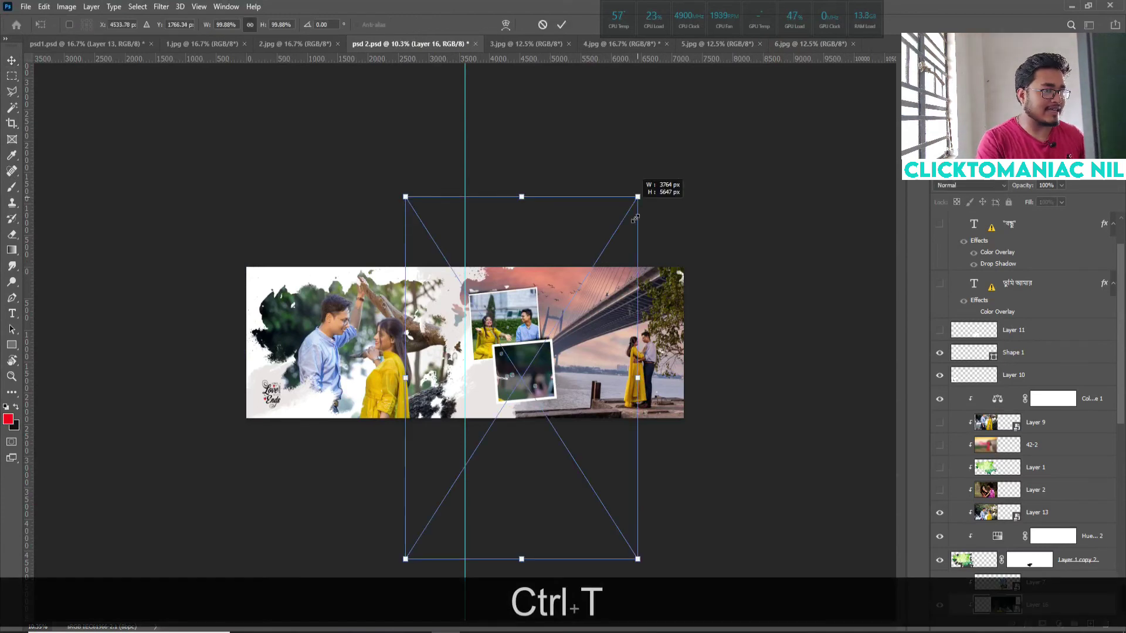
{"action": "left_click_drag", "start_coordinate": [638, 197], "coordinate": [525, 344]}
{"action": "left_click_drag", "start_coordinate": [475, 399], "coordinate": [538, 325]}
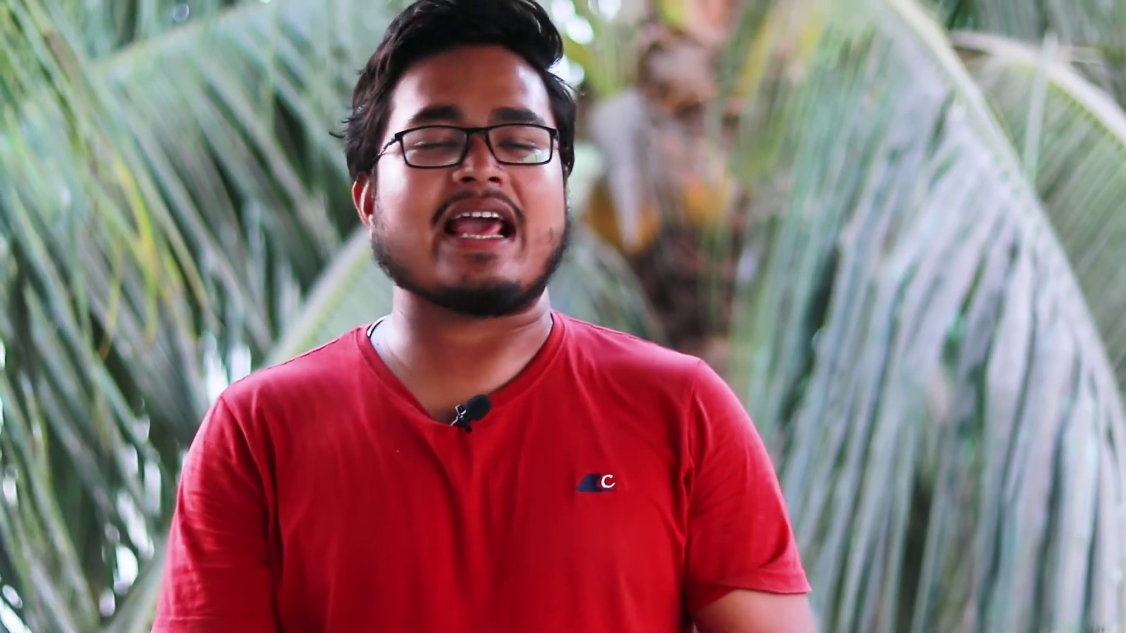